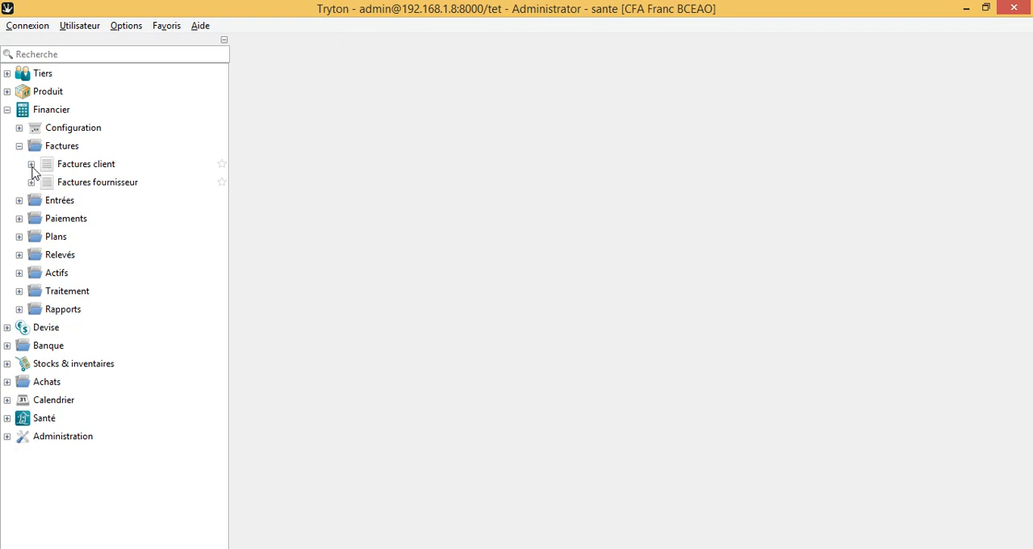
Step: Open the Comptes list under the financial configuration's general accounts and widen the record-name column to read the chart of accounts
{"action": "left_click", "coordinate": [19, 128]}
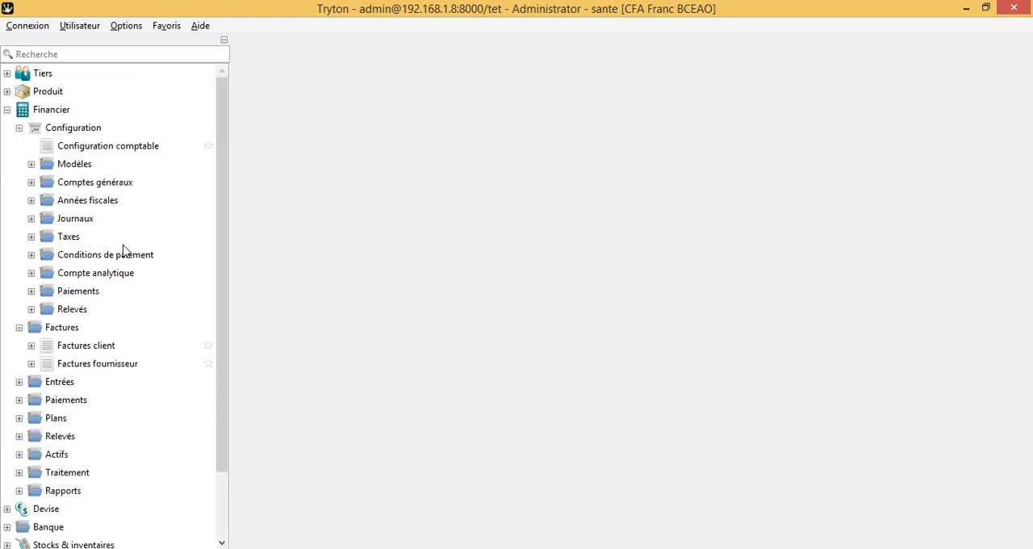
{"action": "mouse_move", "coordinate": [224, 127]}
{"action": "left_mouse_down"}
{"action": "mouse_move", "coordinate": [226, 161]}
{"action": "mouse_move", "coordinate": [228, 110]}
{"action": "left_mouse_up"}
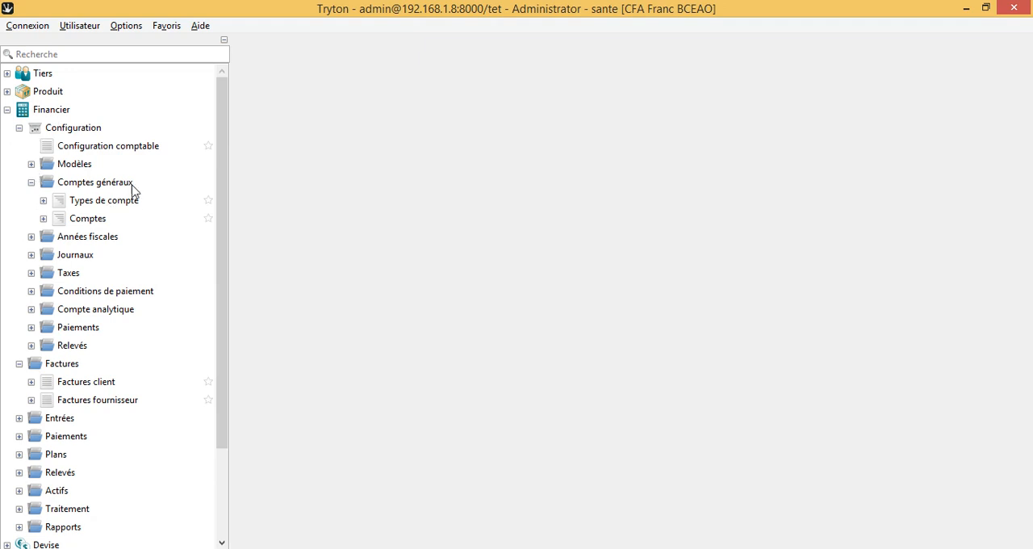
{"action": "left_click", "coordinate": [44, 219]}
{"action": "left_click", "coordinate": [92, 237]}
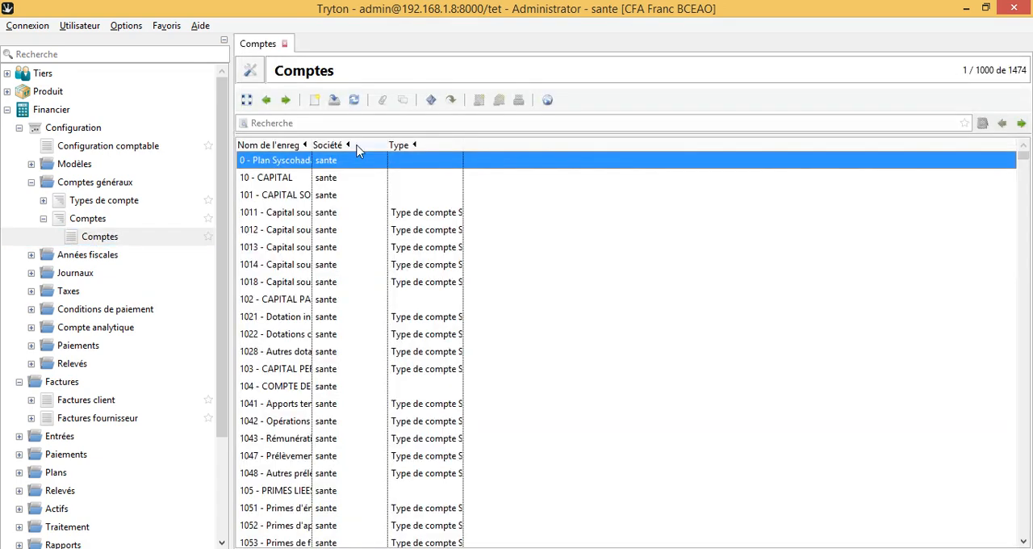
{"action": "left_click_drag", "start_coordinate": [310, 147], "coordinate": [819, 240]}
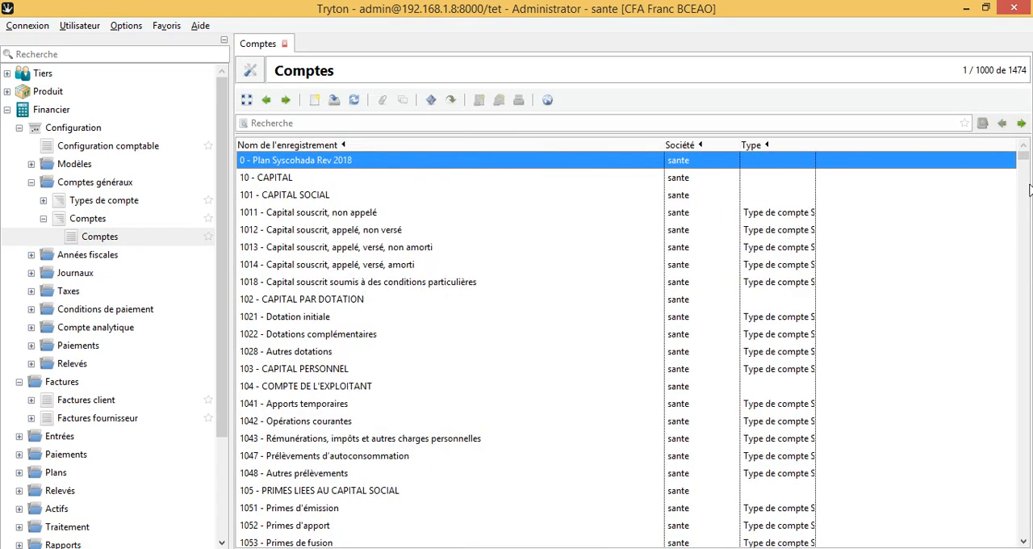
{"action": "left_click_drag", "start_coordinate": [1024, 159], "coordinate": [1021, 129]}
{"action": "left_click", "coordinate": [32, 255]}
{"action": "left_click", "coordinate": [31, 255]}
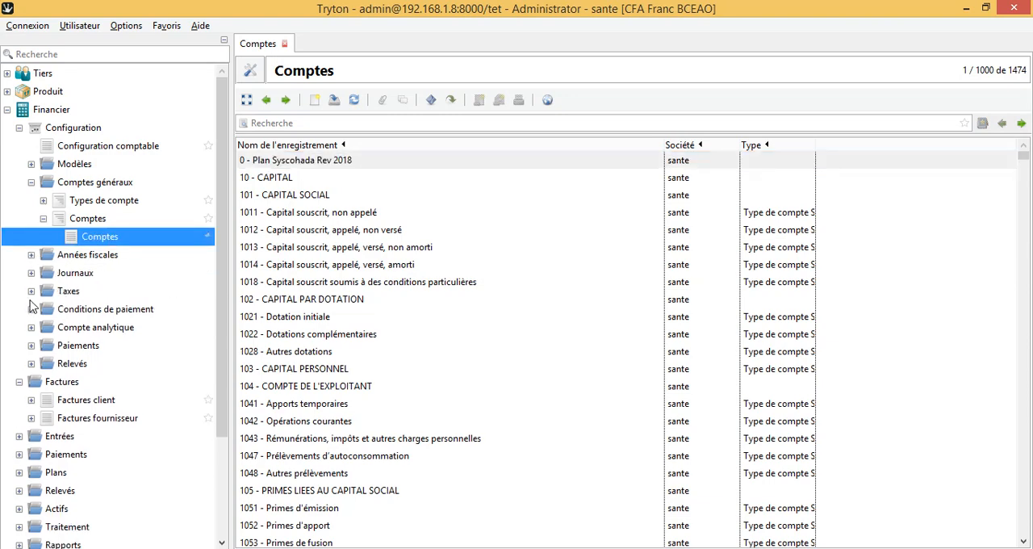
Step: Collapse the financial configuration and open the Factures client list under Factures
{"action": "left_click", "coordinate": [18, 128]}
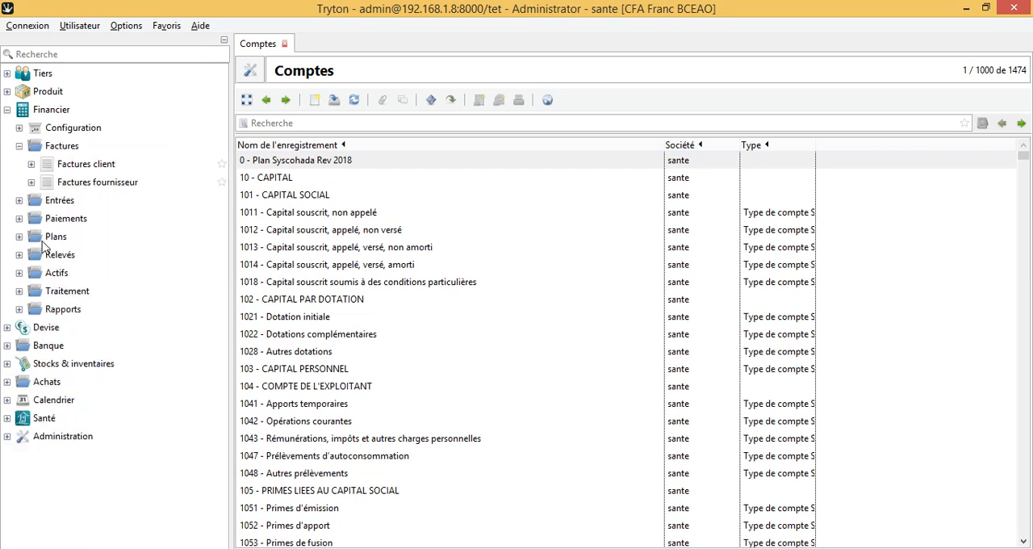
{"action": "left_click", "coordinate": [31, 164]}
{"action": "double_click", "coordinate": [92, 171]}
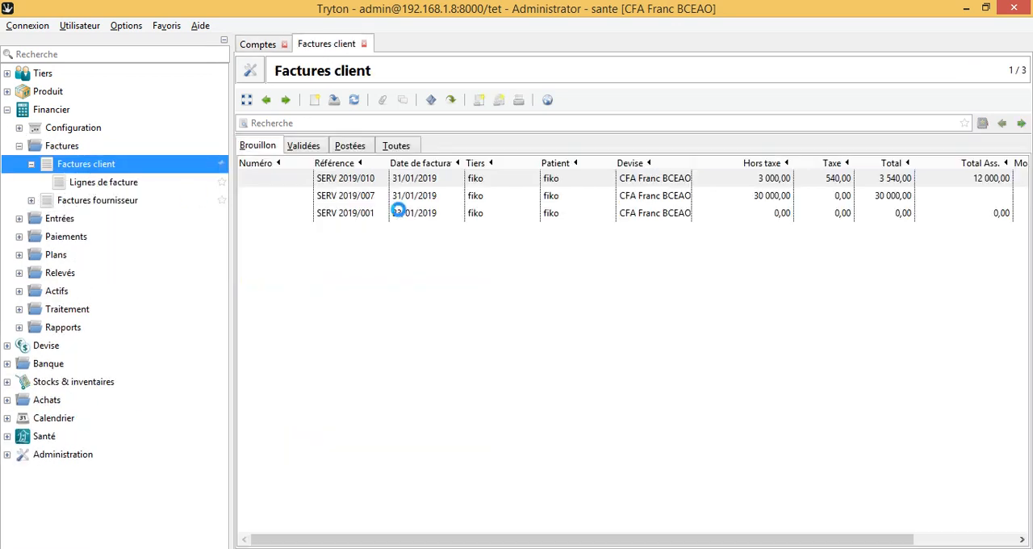
Step: Open the printed report of draft invoice SERV 2019/010, review its tax and insurance amounts, and return to the Tryton invoice list
{"action": "left_click", "coordinate": [481, 107]}
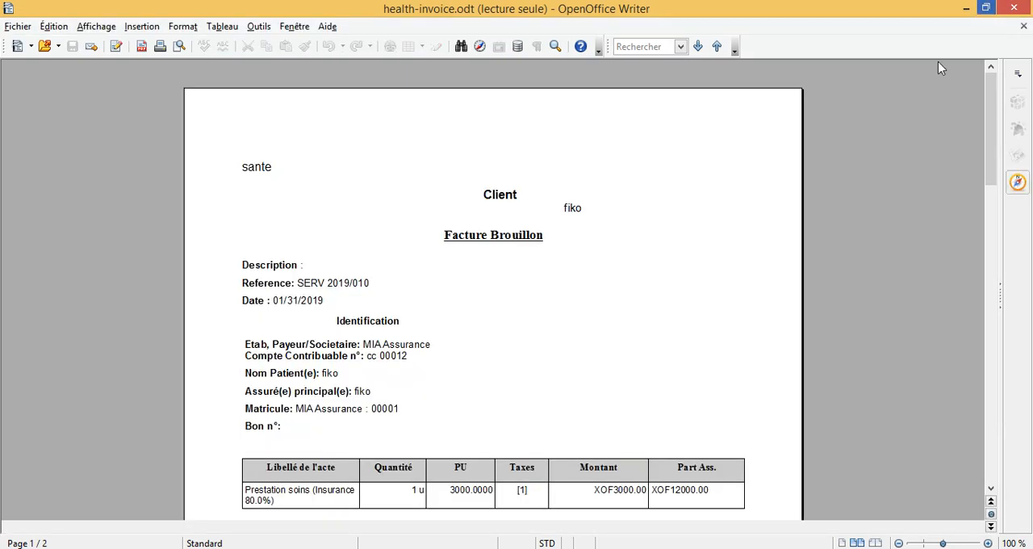
{"action": "left_click_drag", "start_coordinate": [991, 114], "coordinate": [1014, 264]}
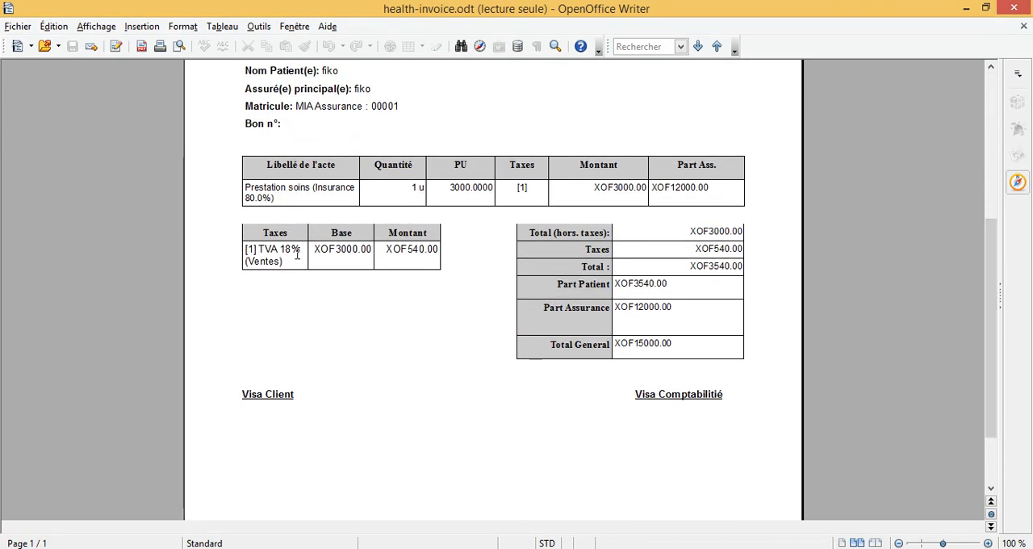
{"action": "left_click", "coordinate": [355, 254]}
{"action": "key", "text": "alt+Tab"}
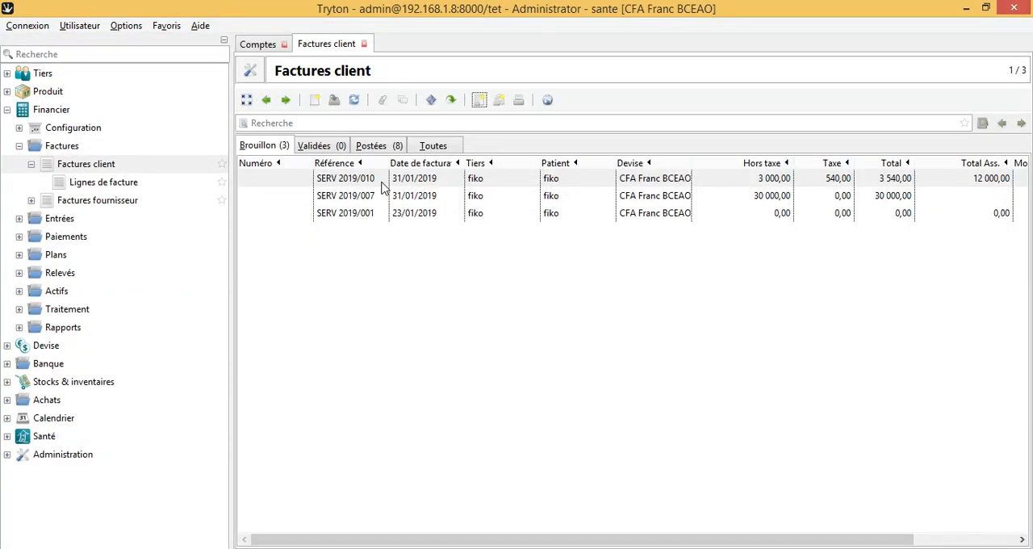
{"action": "left_click", "coordinate": [346, 178]}
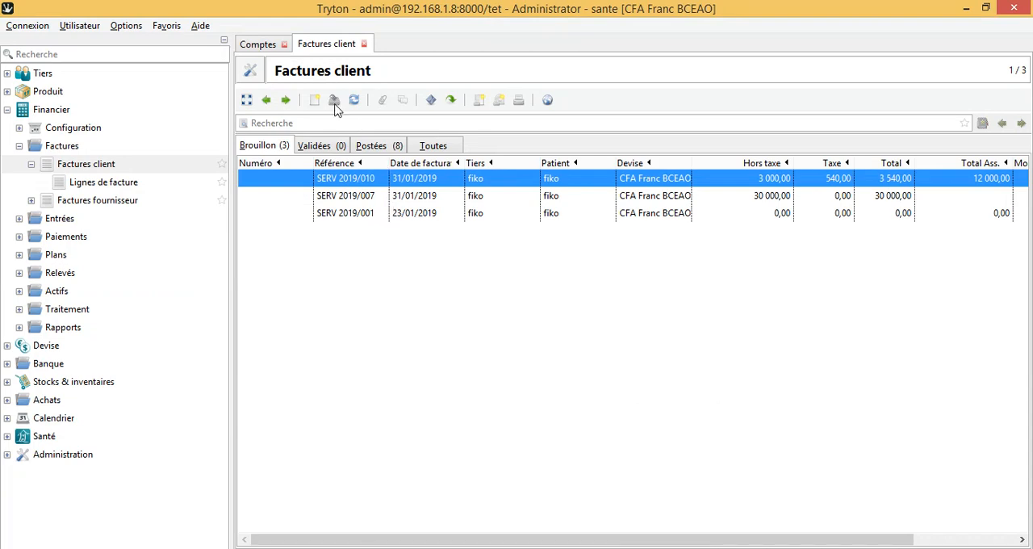
Step: Open the Created invoices list under Santé's health services and examine the insurance totals, states and amounts to pay
{"action": "left_click", "coordinate": [7, 436]}
{"action": "scroll", "coordinate": [80, 440], "scroll_direction": "down", "scroll_amount": 1}
{"action": "scroll", "coordinate": [111, 450], "scroll_direction": "down", "scroll_amount": 4}
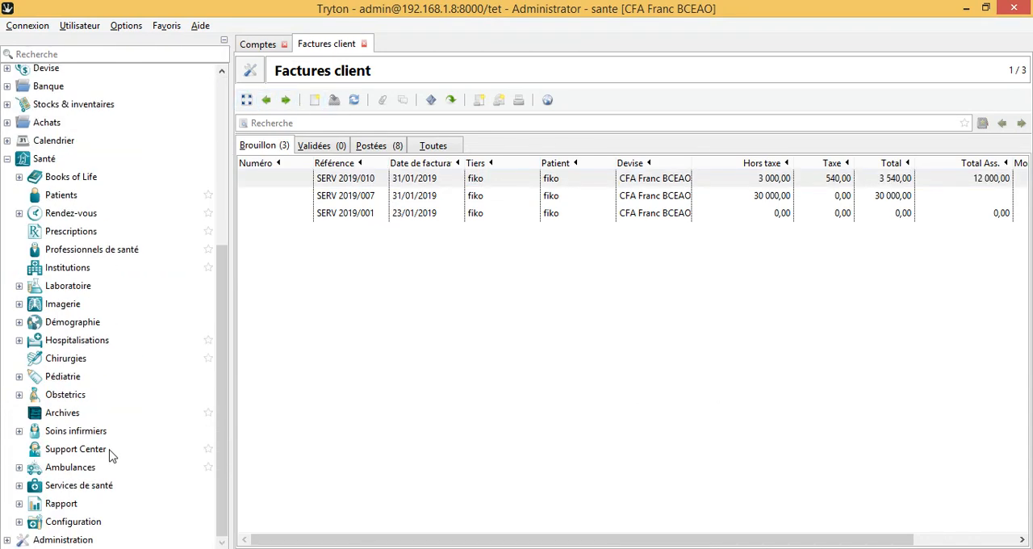
{"action": "left_click", "coordinate": [20, 486]}
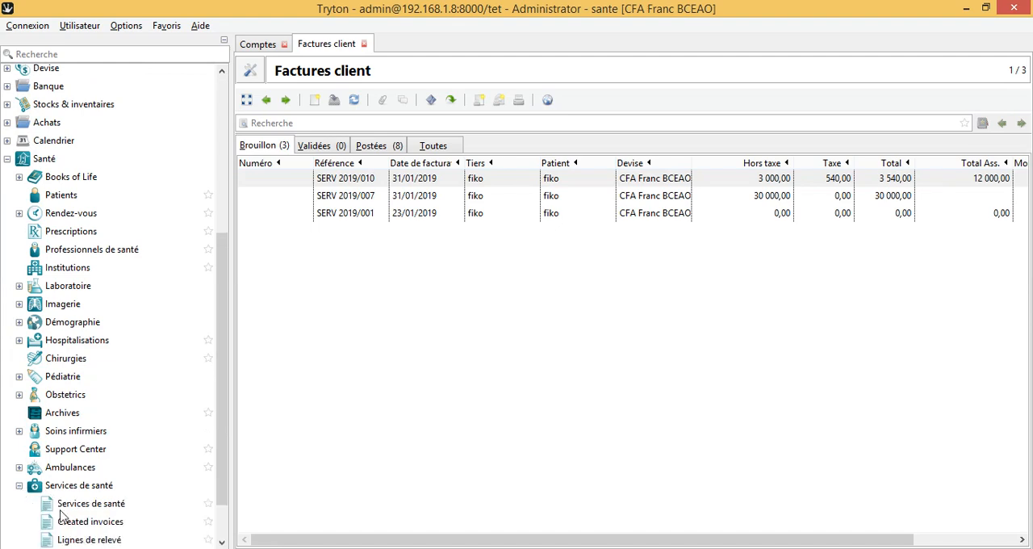
{"action": "left_click", "coordinate": [85, 523]}
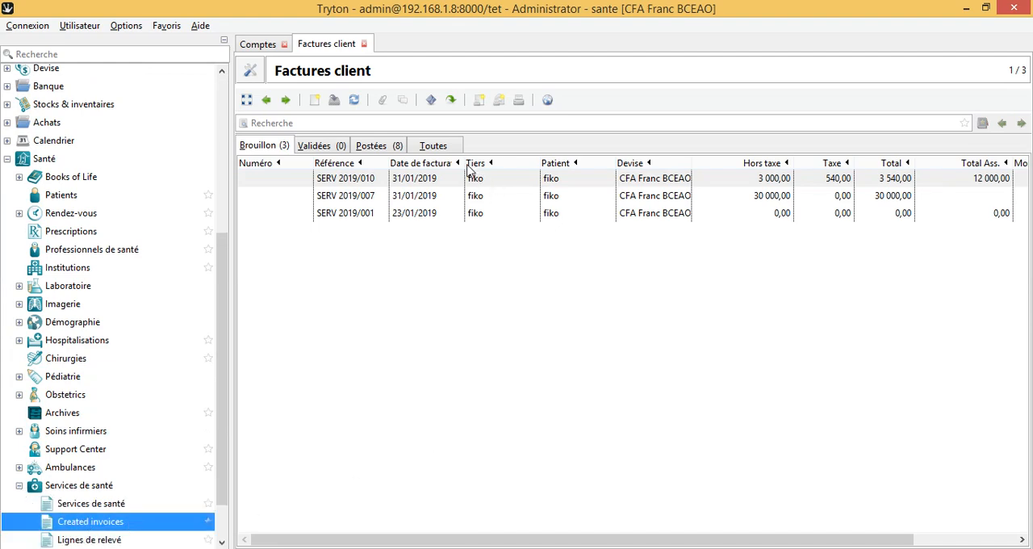
{"action": "left_click", "coordinate": [413, 229]}
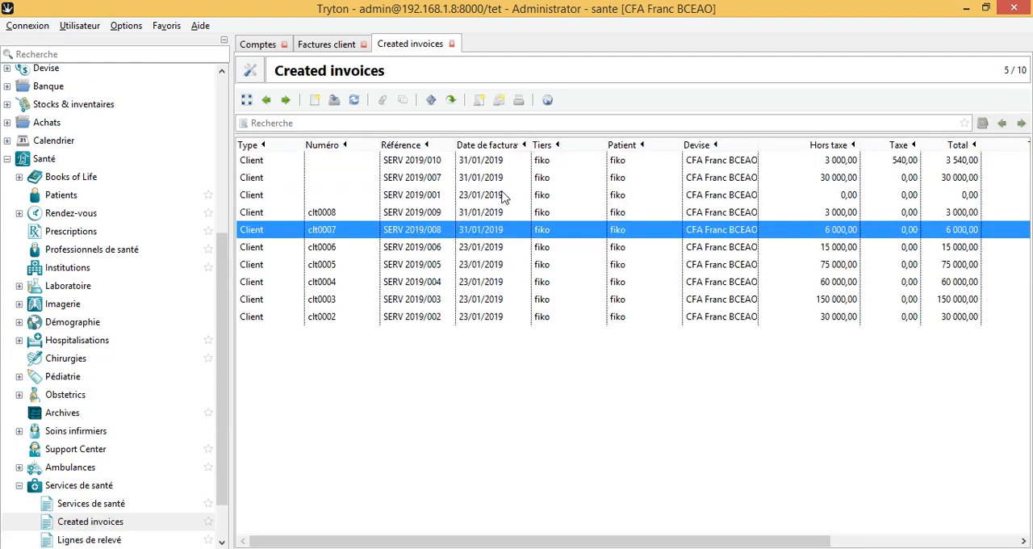
{"action": "left_click", "coordinate": [519, 196]}
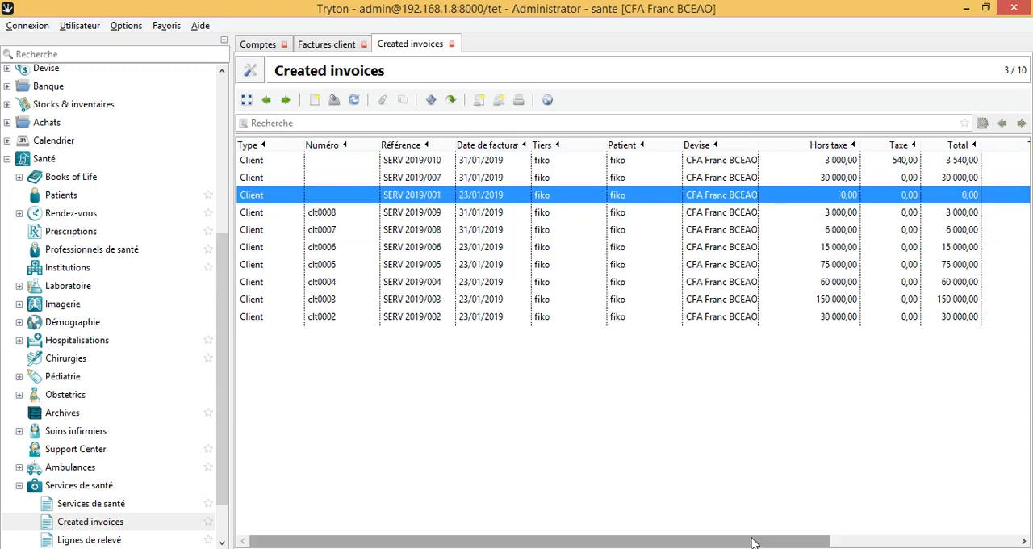
{"action": "left_click_drag", "start_coordinate": [751, 540], "coordinate": [950, 529]}
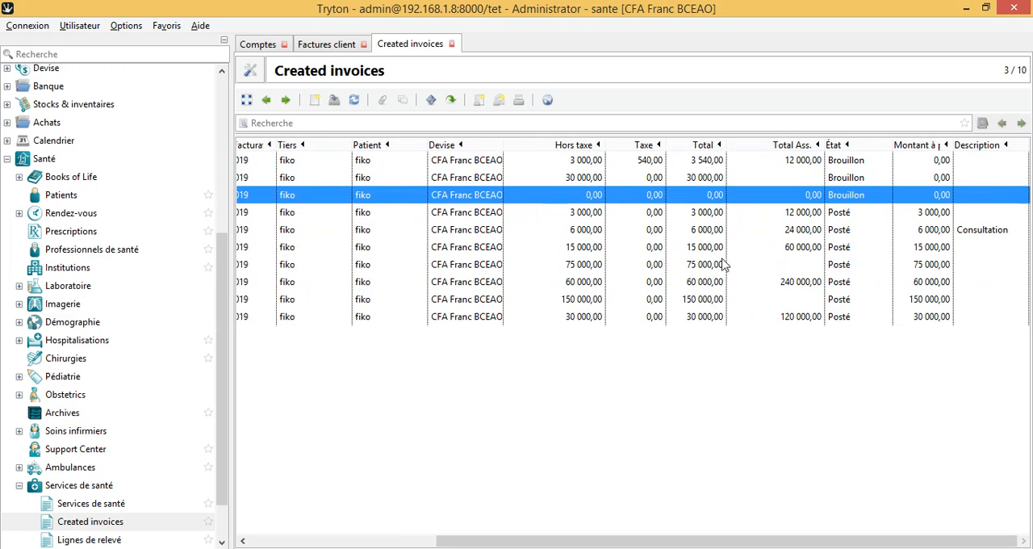
Step: Open the Consultation invoice SERV 2019/008 and its printed report, review the totals and payment terms, and return to Tryton
{"action": "left_click", "coordinate": [681, 231]}
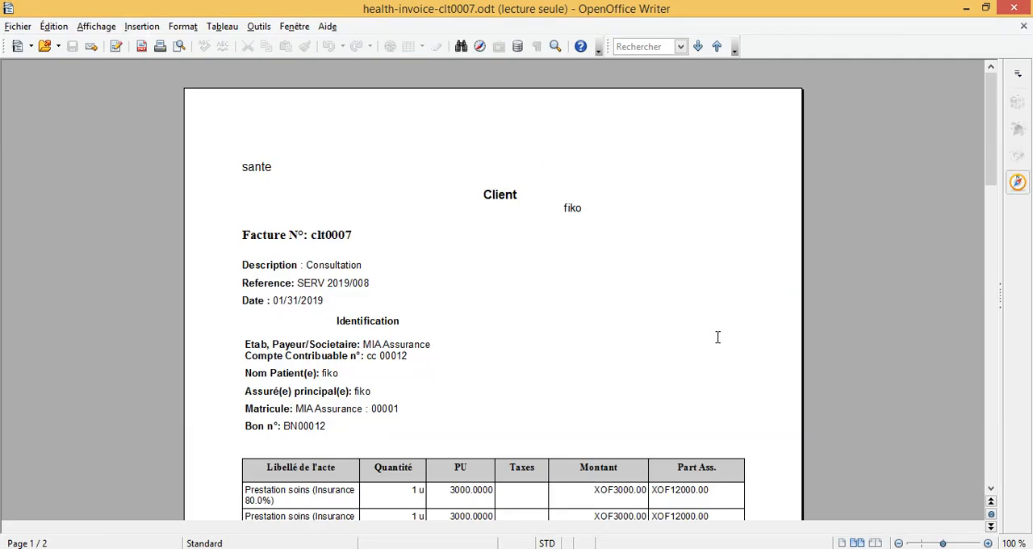
{"action": "scroll", "coordinate": [718, 338], "scroll_direction": "down", "scroll_amount": 8}
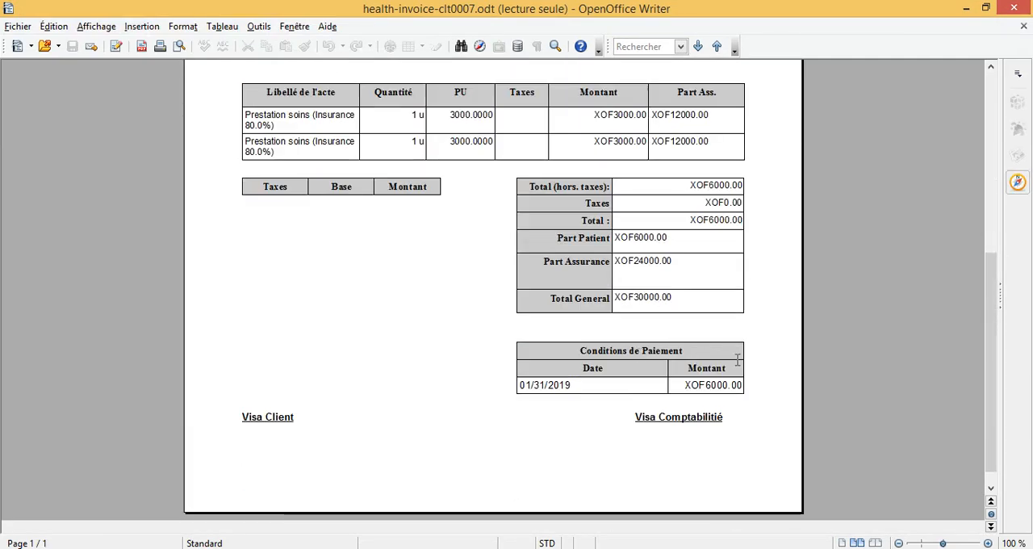
{"action": "scroll", "coordinate": [737, 359], "scroll_direction": "up", "scroll_amount": 8}
{"action": "left_click", "coordinate": [967, 9]}
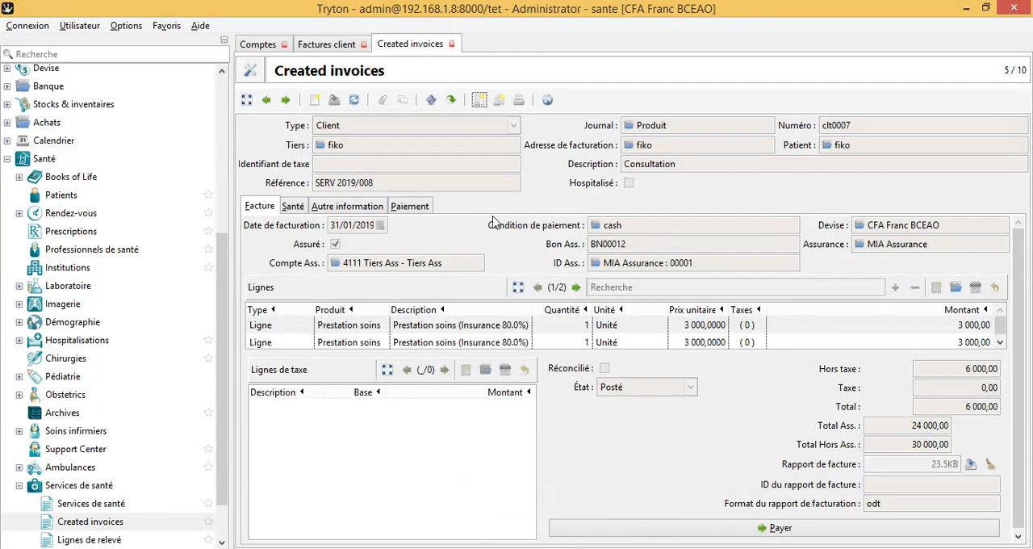
Step: Check the Consultation invoice's payment, health service and other information details
{"action": "left_click", "coordinate": [413, 210]}
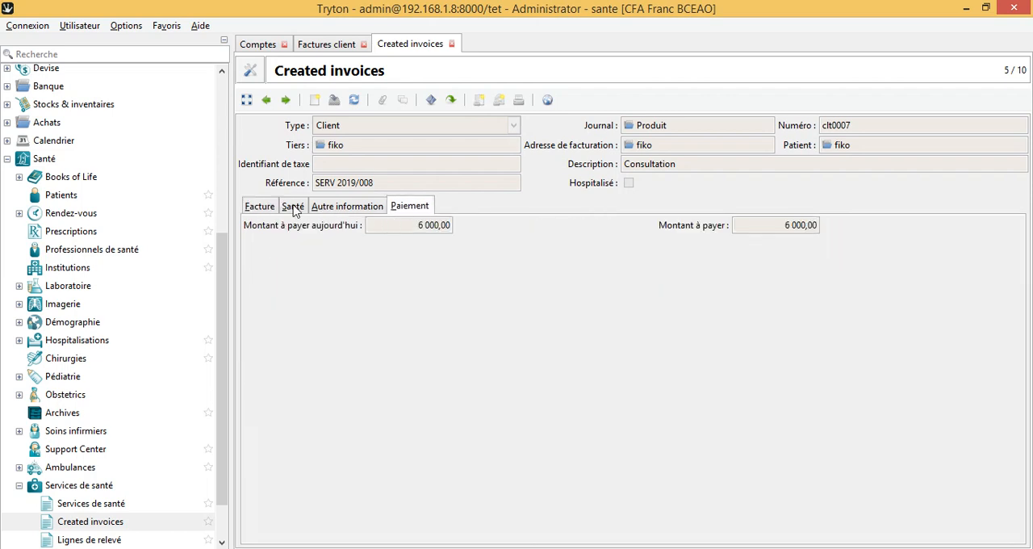
{"action": "left_click", "coordinate": [287, 208]}
{"action": "left_click", "coordinate": [343, 209]}
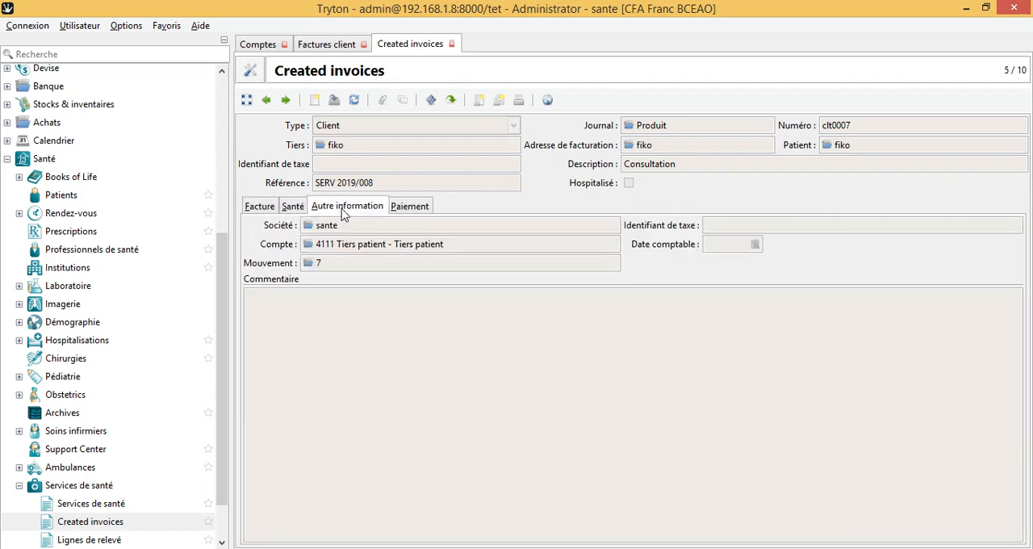
Step: Open the invoice's accounting movement, widen the account column to read the entry lines, and close it without changes
{"action": "left_click", "coordinate": [308, 265]}
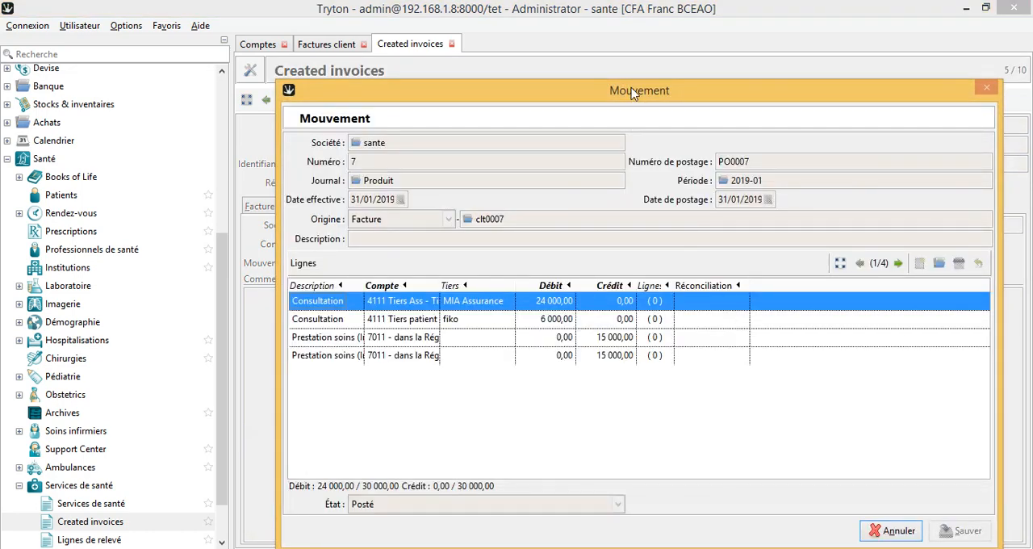
{"action": "left_click_drag", "start_coordinate": [629, 84], "coordinate": [551, 57]}
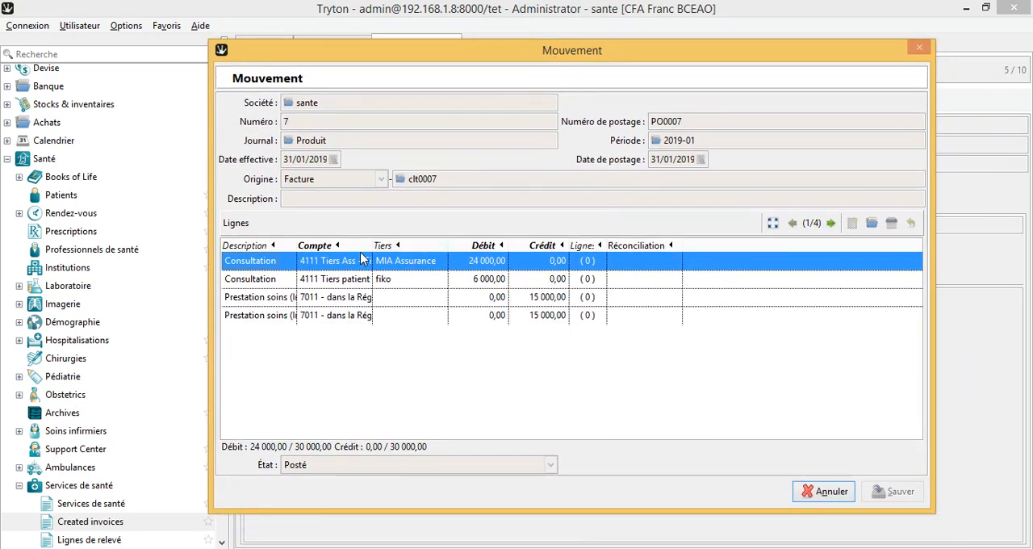
{"action": "left_click_drag", "start_coordinate": [373, 245], "coordinate": [479, 246]}
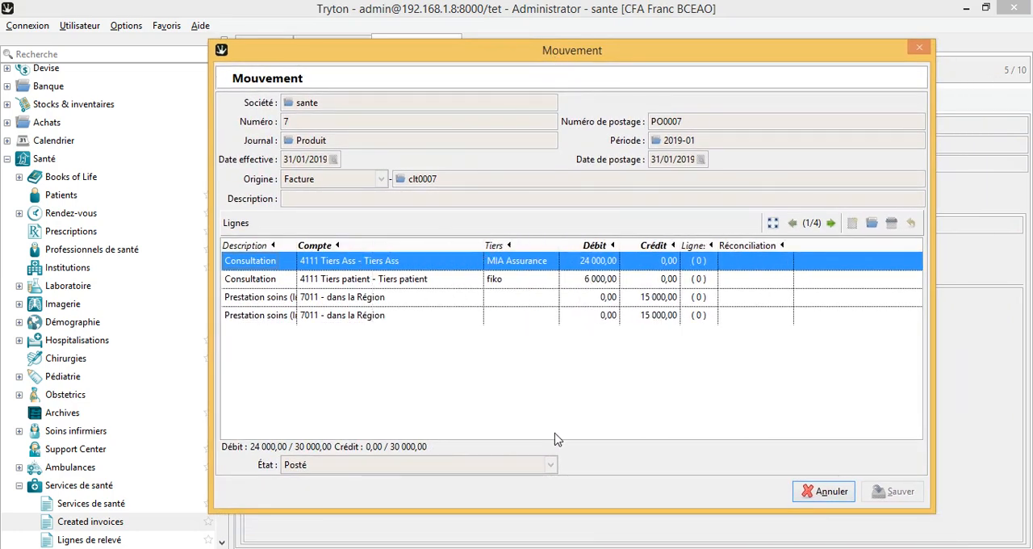
{"action": "left_click", "coordinate": [824, 491]}
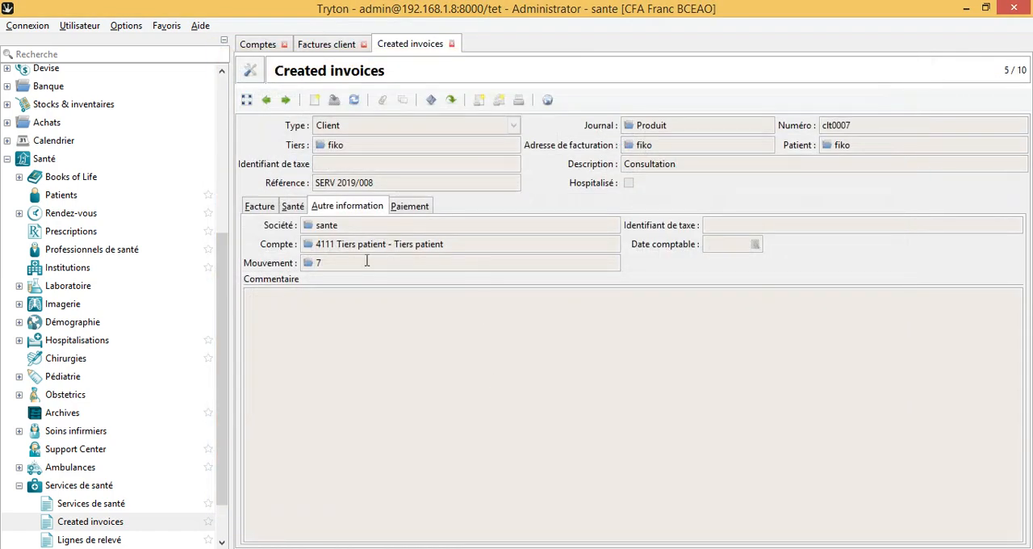
Step: Review the invoice's amount to pay today and its overall amount to pay in the payment details
{"action": "left_click", "coordinate": [410, 207]}
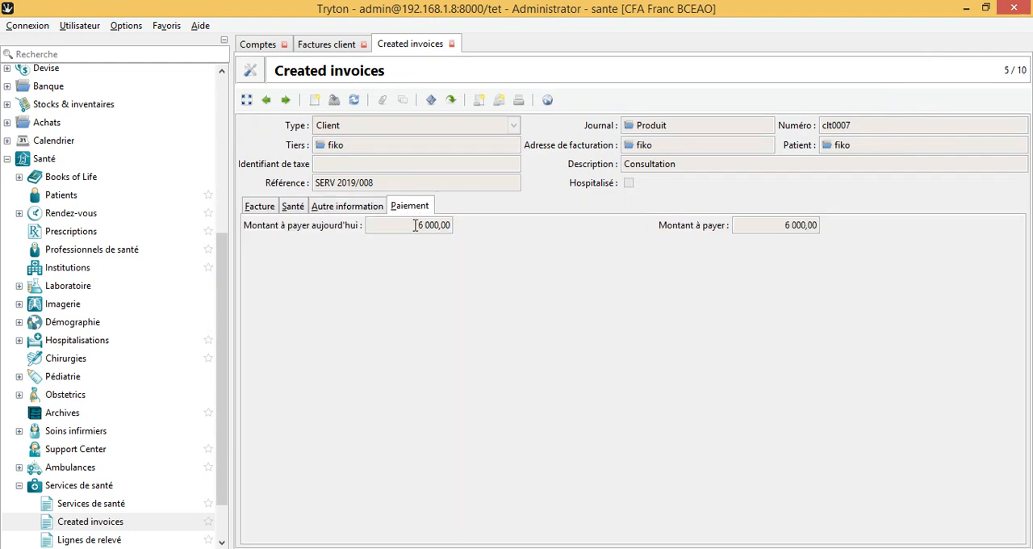
{"action": "left_click_drag", "start_coordinate": [413, 226], "coordinate": [462, 225]}
{"action": "left_click_drag", "start_coordinate": [786, 225], "coordinate": [867, 229]}
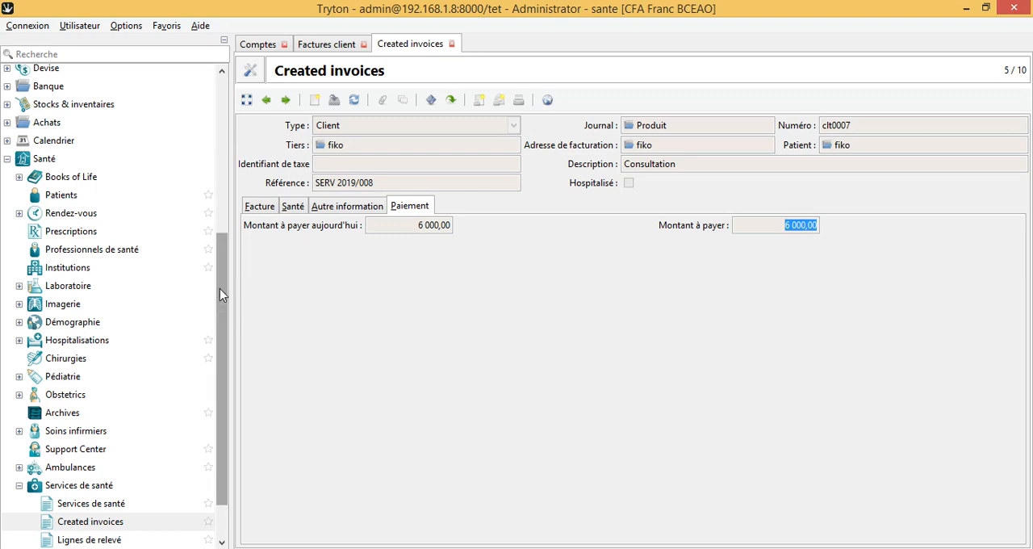
{"action": "left_click_drag", "start_coordinate": [220, 288], "coordinate": [222, 240]}
Step: Check the invoice's insurance total and insurance ID, and view its linked health service
{"action": "left_click", "coordinate": [351, 210]}
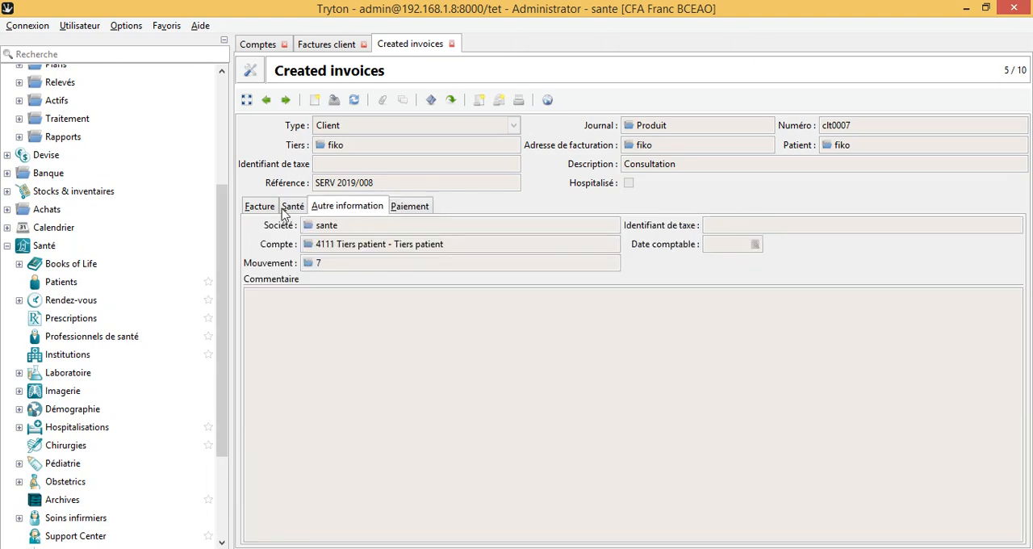
{"action": "left_click", "coordinate": [263, 209]}
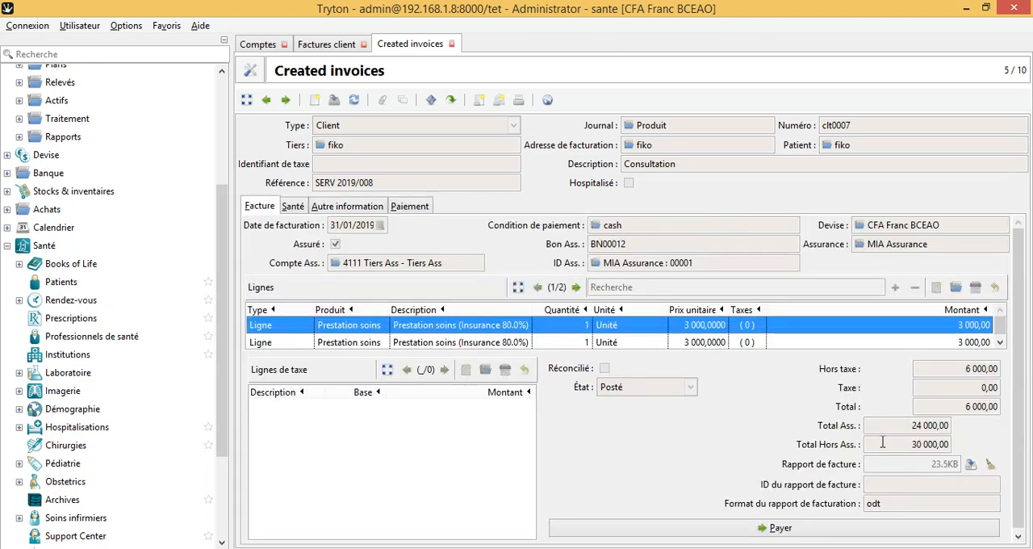
{"action": "left_click_drag", "start_coordinate": [889, 426], "coordinate": [958, 426]}
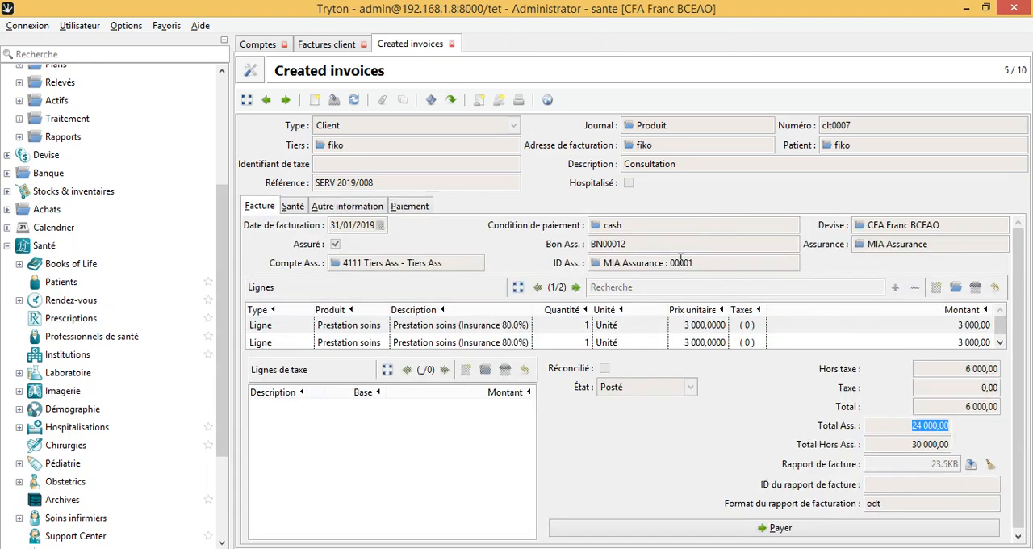
{"action": "left_click_drag", "start_coordinate": [712, 262], "coordinate": [593, 267]}
{"action": "left_click", "coordinate": [302, 207]}
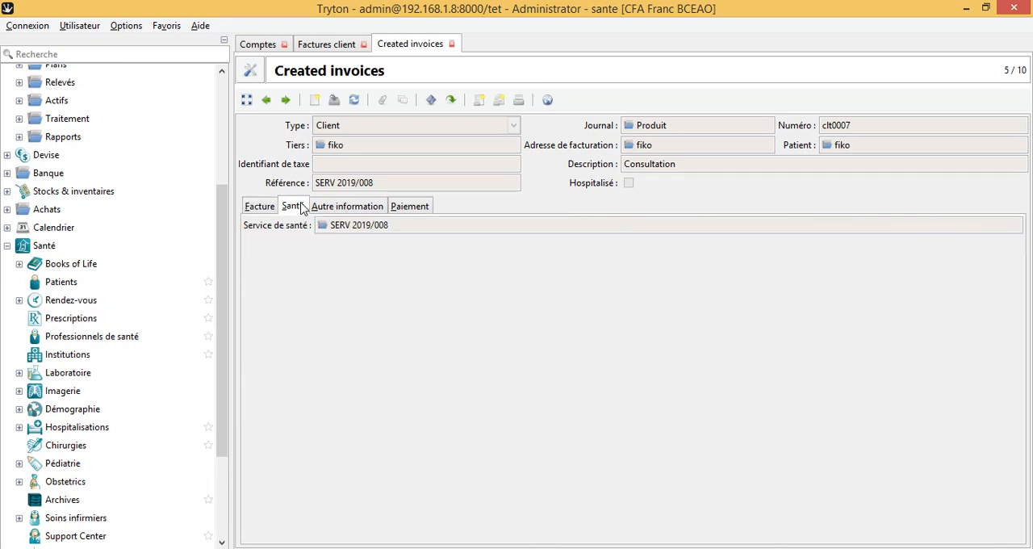
Step: Reopen the invoice's accounting movement and widen the account column to examine its debit and credit lines and originating invoice
{"action": "left_click", "coordinate": [353, 210]}
{"action": "left_click", "coordinate": [308, 264]}
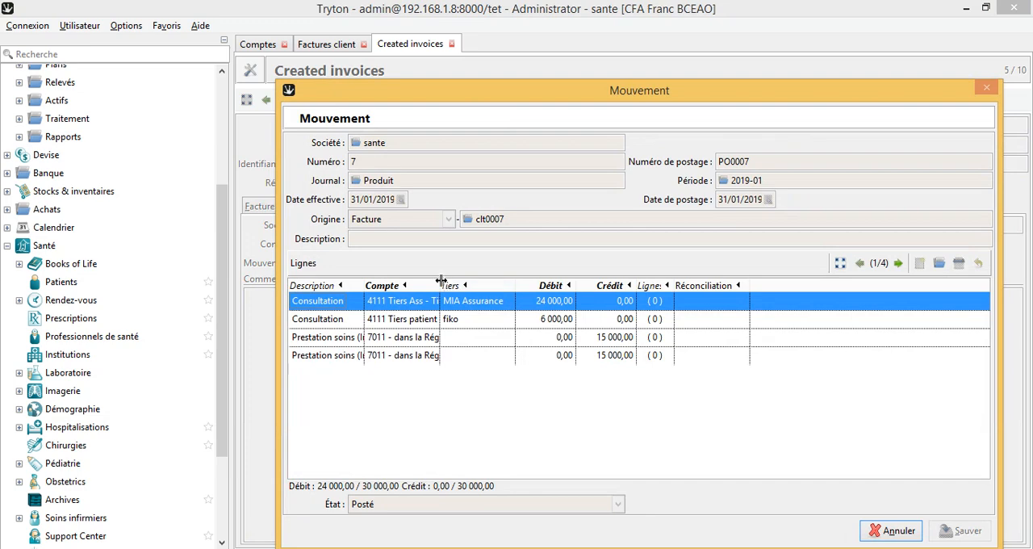
{"action": "left_click_drag", "start_coordinate": [444, 285], "coordinate": [554, 287]}
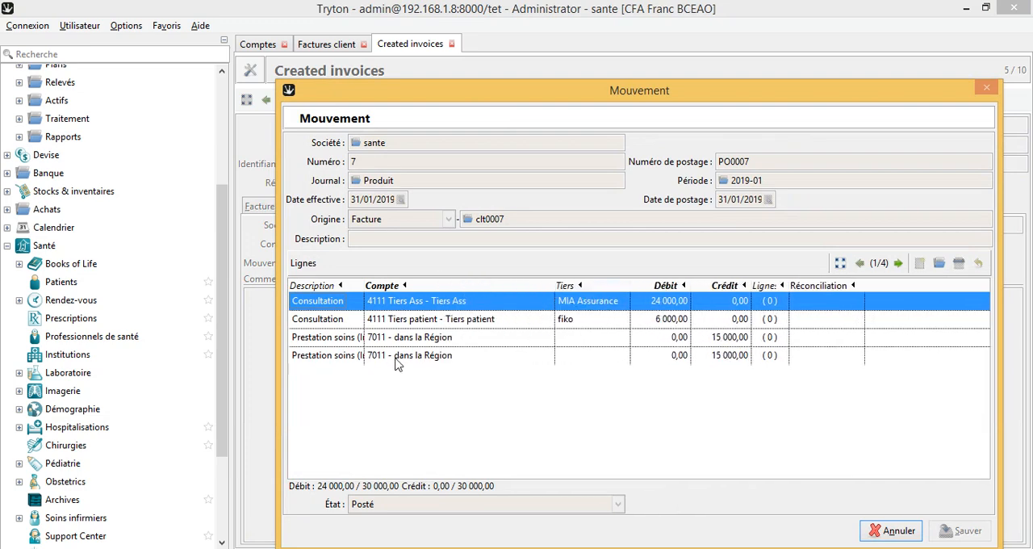
{"action": "left_click", "coordinate": [533, 216]}
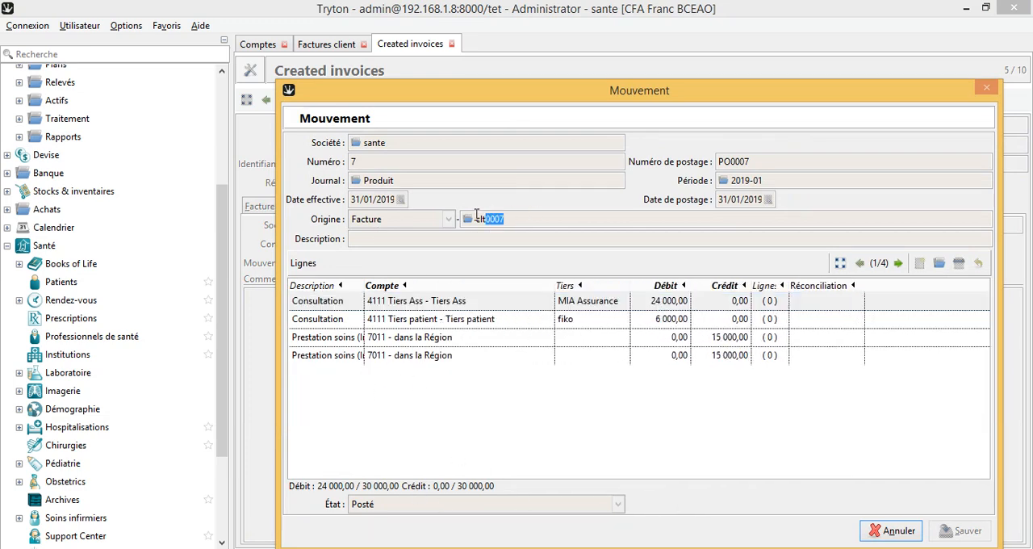
Step: Close the movement, open the supplier invoices list, and check the invoices by state, ending on the drafts
{"action": "left_click", "coordinate": [889, 530]}
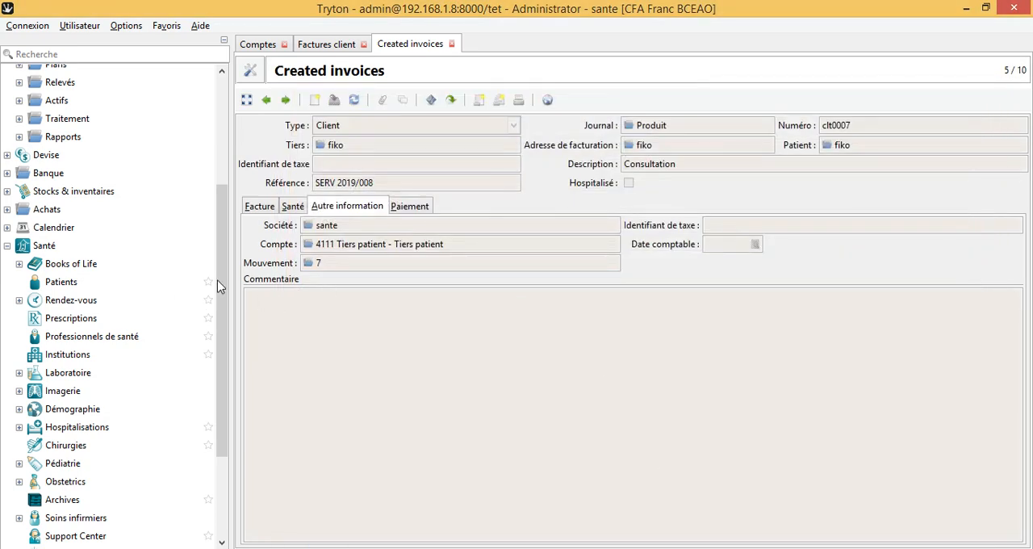
{"action": "left_click_drag", "start_coordinate": [219, 248], "coordinate": [214, 111]}
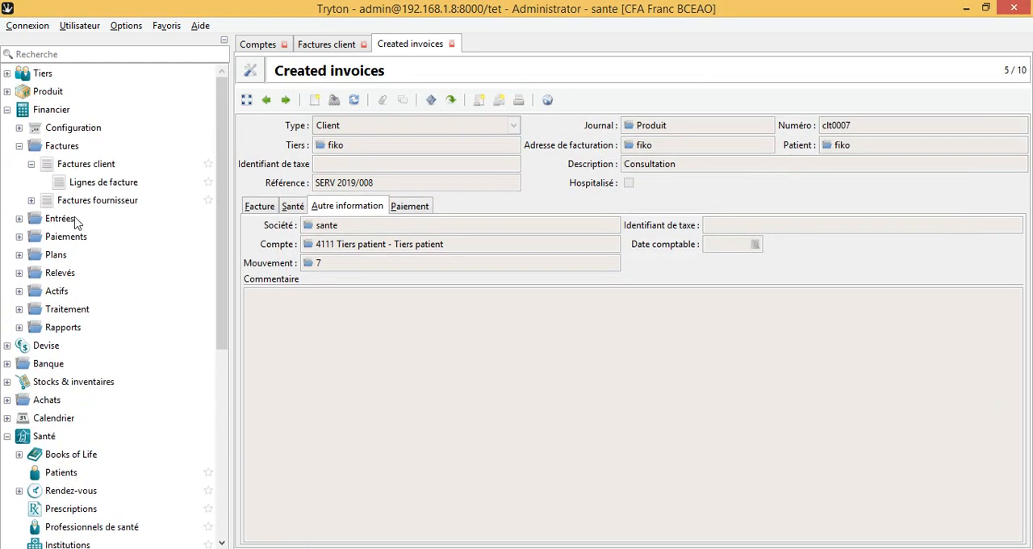
{"action": "left_click", "coordinate": [31, 201]}
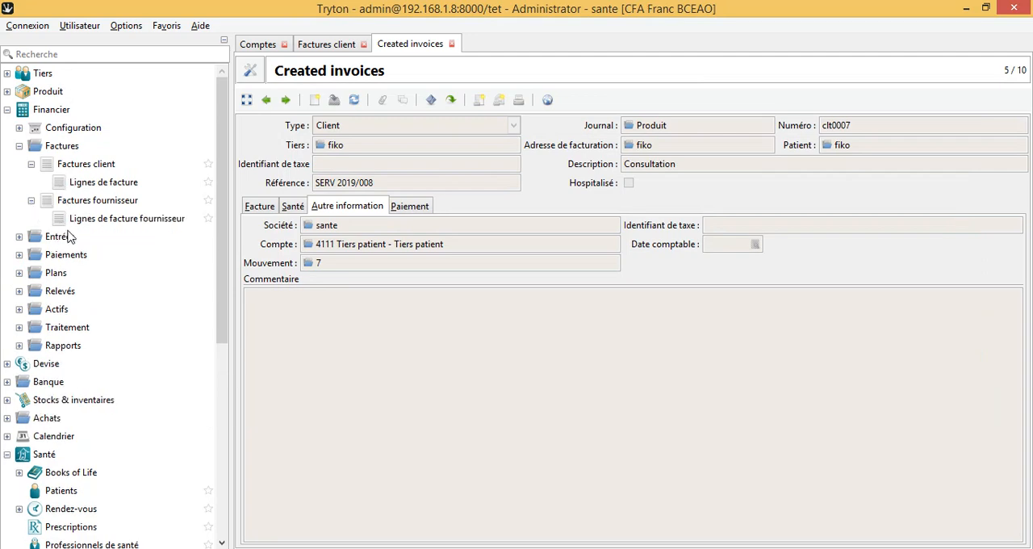
{"action": "left_click", "coordinate": [116, 207]}
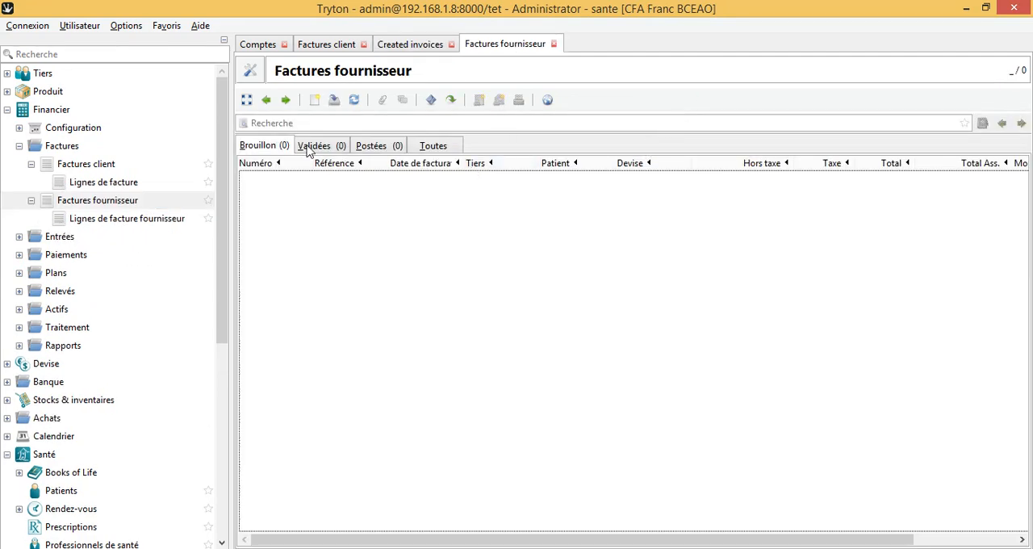
{"action": "left_click", "coordinate": [325, 146]}
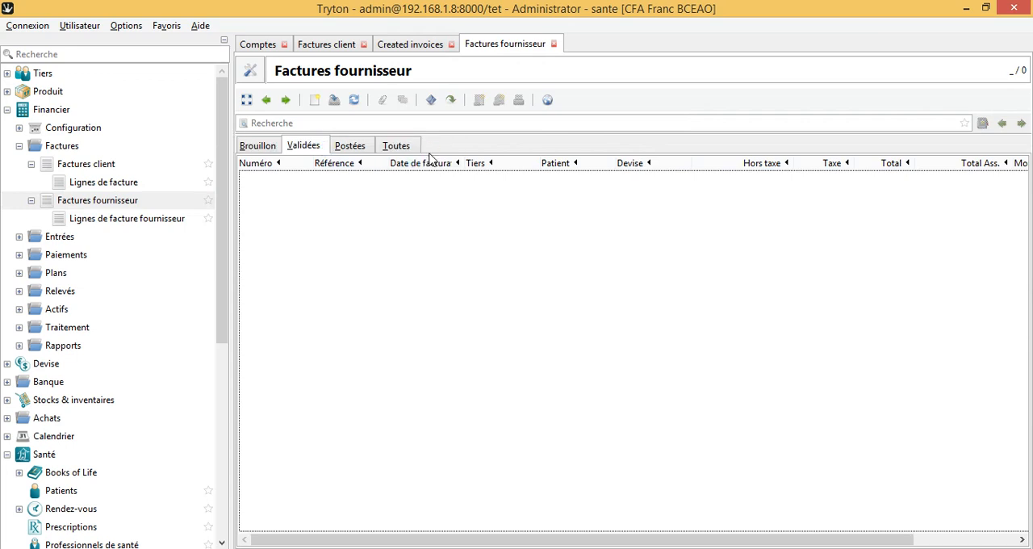
{"action": "left_click", "coordinate": [385, 145]}
{"action": "left_click", "coordinate": [268, 149]}
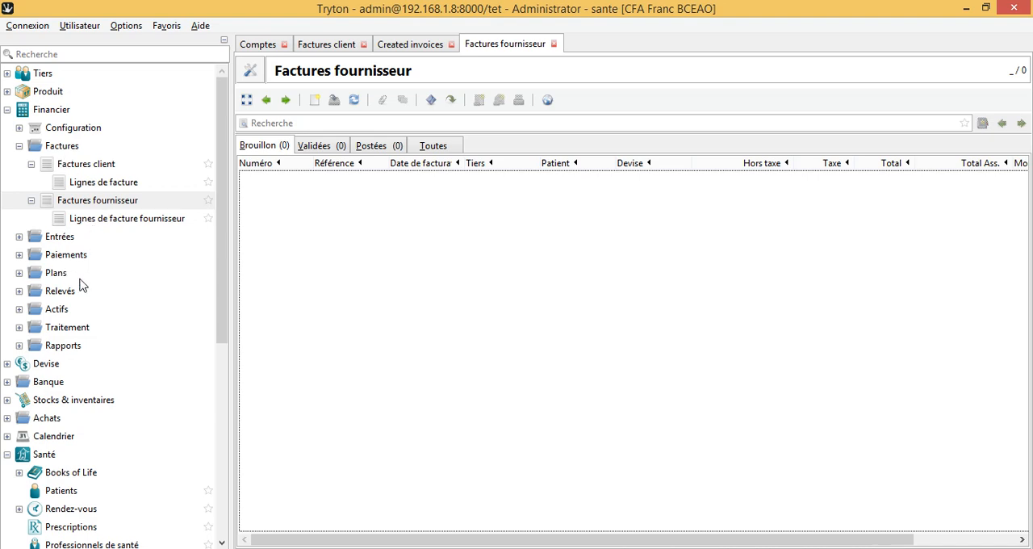
Step: Open the accounting movements from the financial entries and view the movement originating from invoice clt0008
{"action": "left_click", "coordinate": [19, 238]}
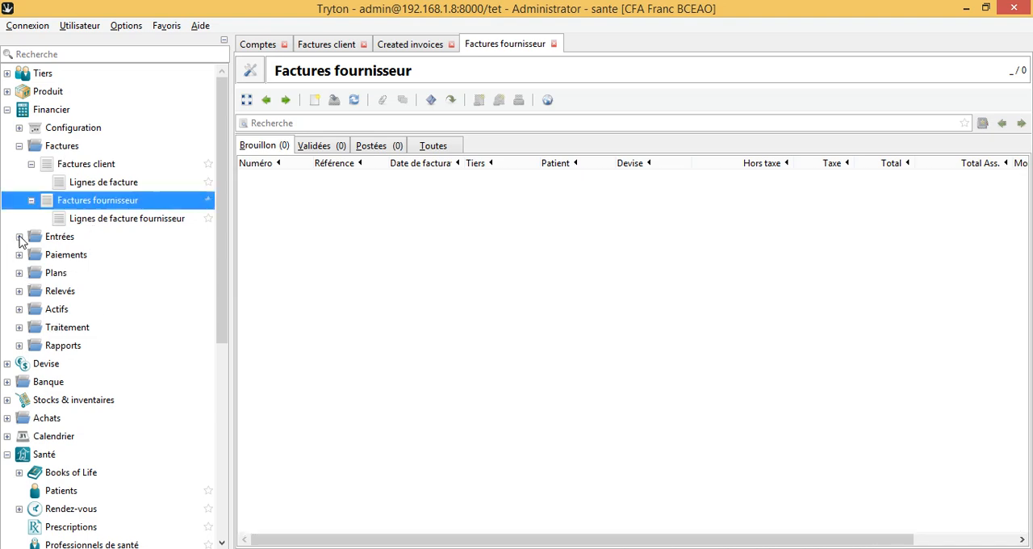
{"action": "left_click", "coordinate": [20, 239]}
{"action": "left_click", "coordinate": [20, 241]}
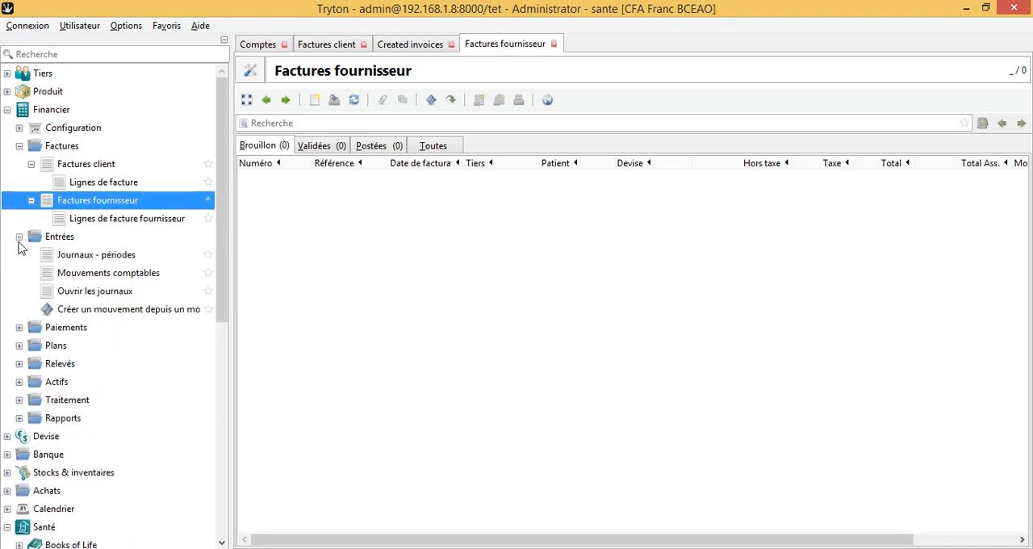
{"action": "double_click", "coordinate": [124, 280]}
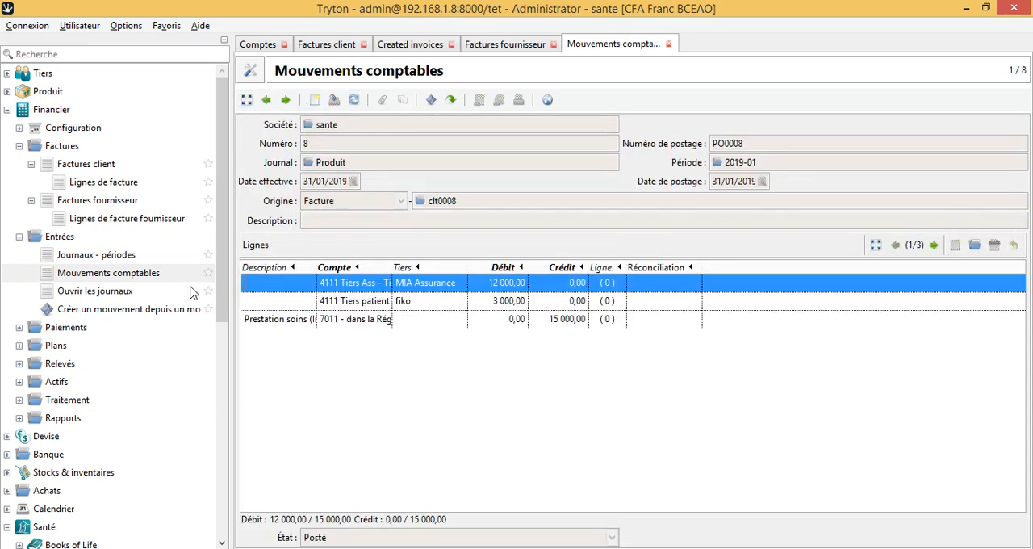
Step: Open the list of payments in the financial module
{"action": "scroll", "coordinate": [161, 274], "scroll_direction": "down", "scroll_amount": 3}
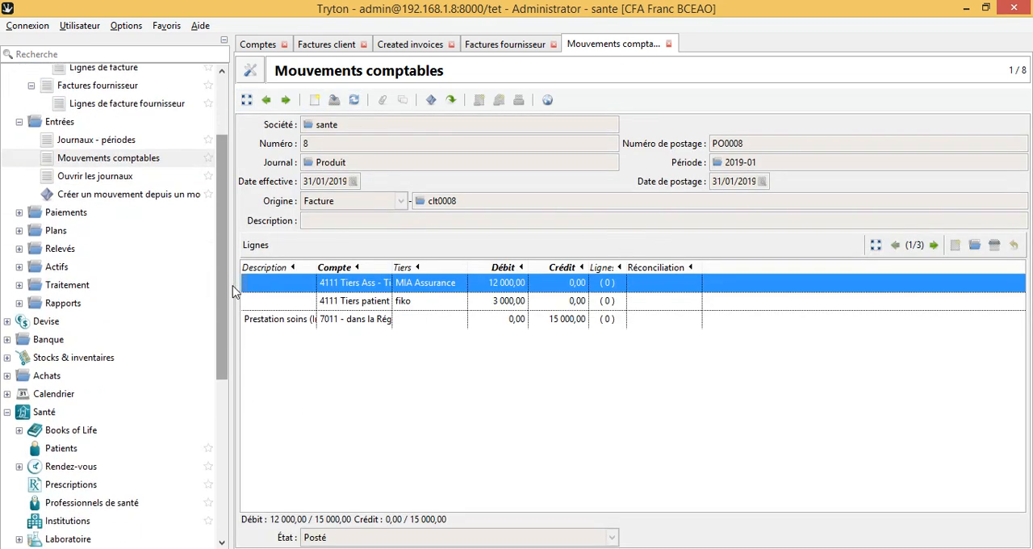
{"action": "left_click", "coordinate": [19, 212]}
{"action": "double_click", "coordinate": [78, 247]}
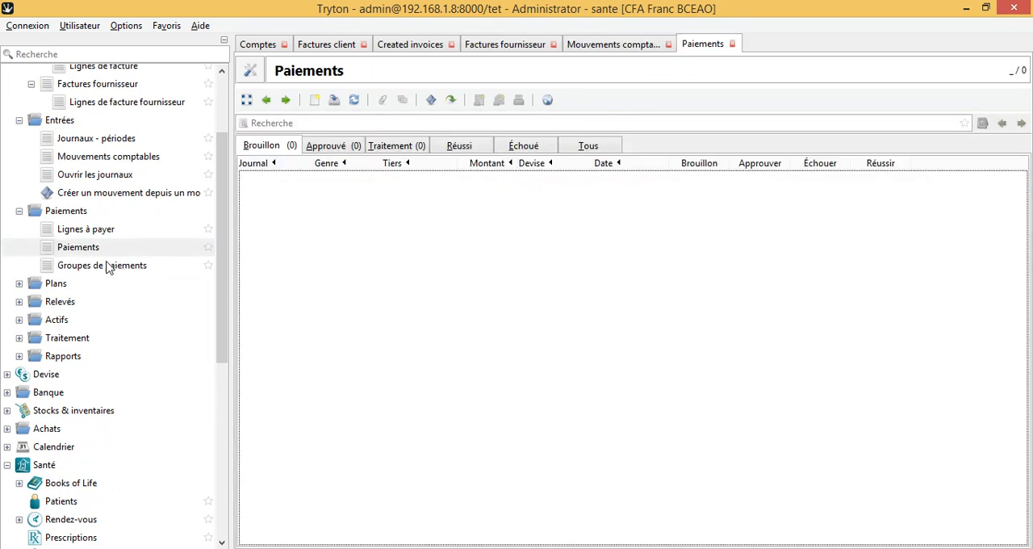
Step: Open the chart of accounts and expand Plan Syscohada Rev 2018 and its Compte de Bilan to view the account classes
{"action": "left_click", "coordinate": [19, 284]}
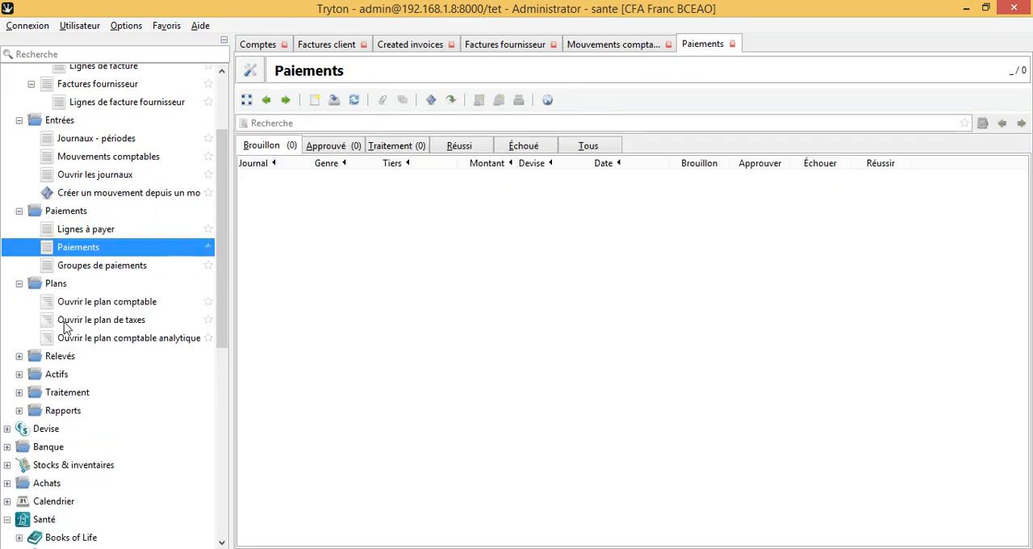
{"action": "double_click", "coordinate": [117, 304]}
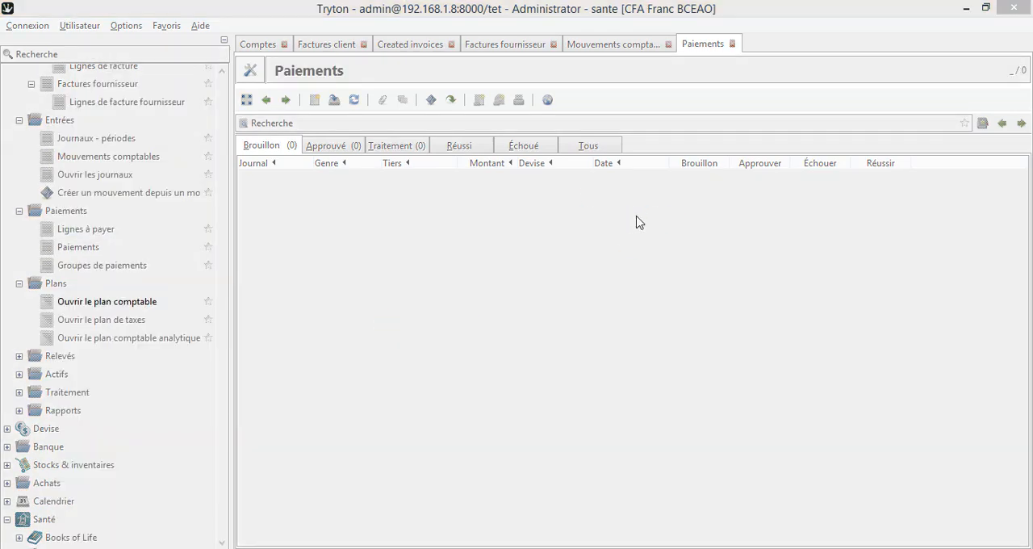
{"action": "left_click", "coordinate": [927, 530]}
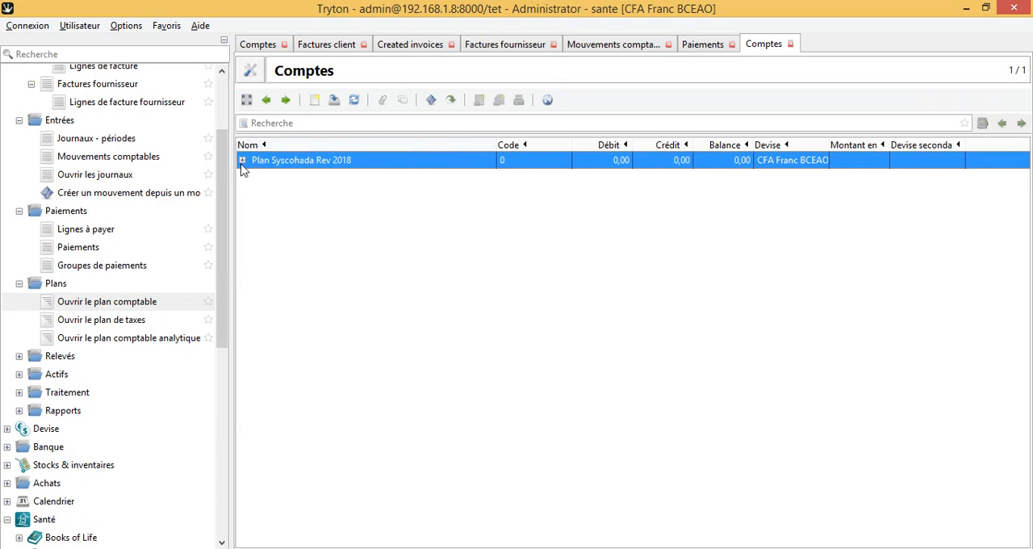
{"action": "left_click", "coordinate": [242, 160]}
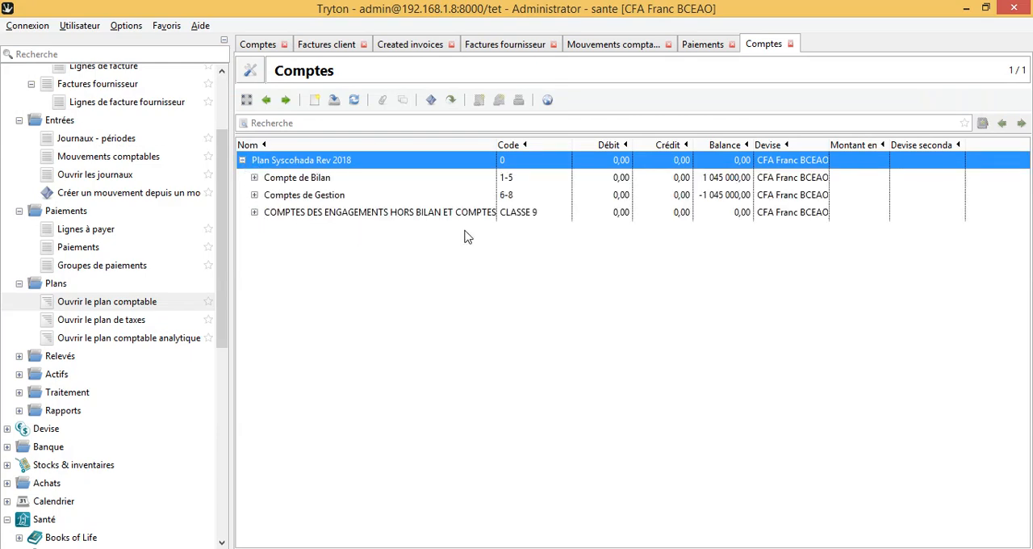
{"action": "left_click", "coordinate": [254, 178]}
{"action": "left_click", "coordinate": [162, 339]}
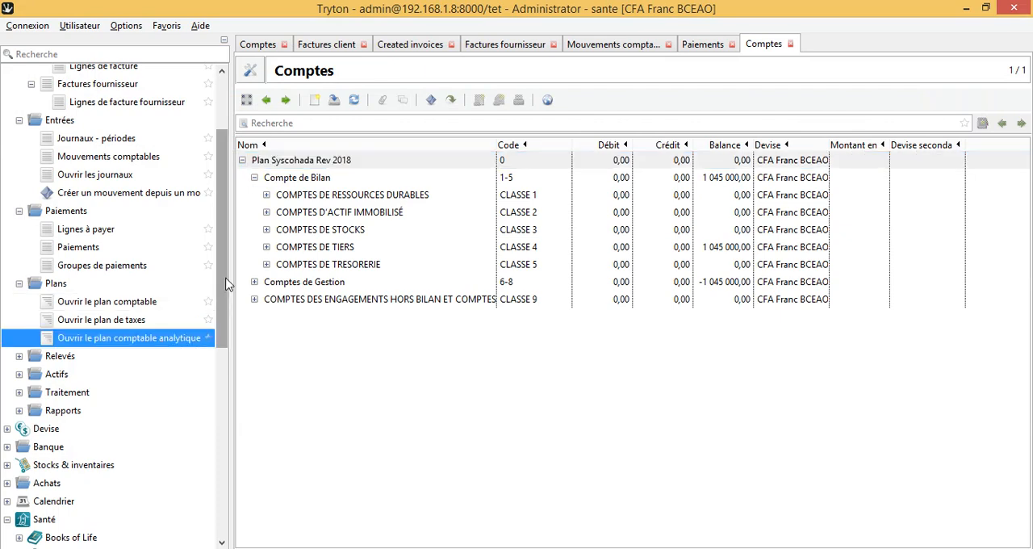
{"action": "scroll", "coordinate": [162, 346], "scroll_direction": "down", "scroll_amount": 3}
{"action": "left_click", "coordinate": [100, 213]}
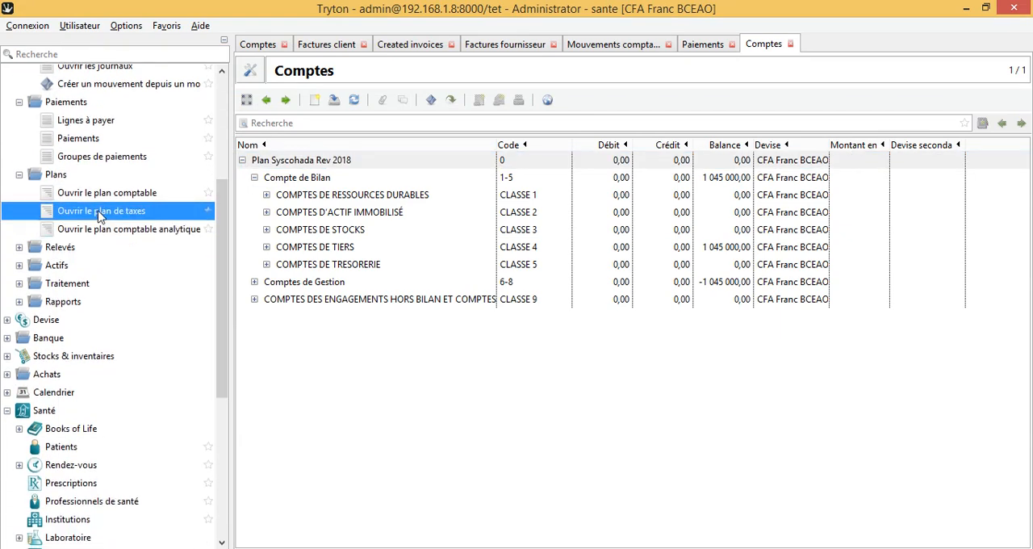
{"action": "left_click", "coordinate": [103, 231]}
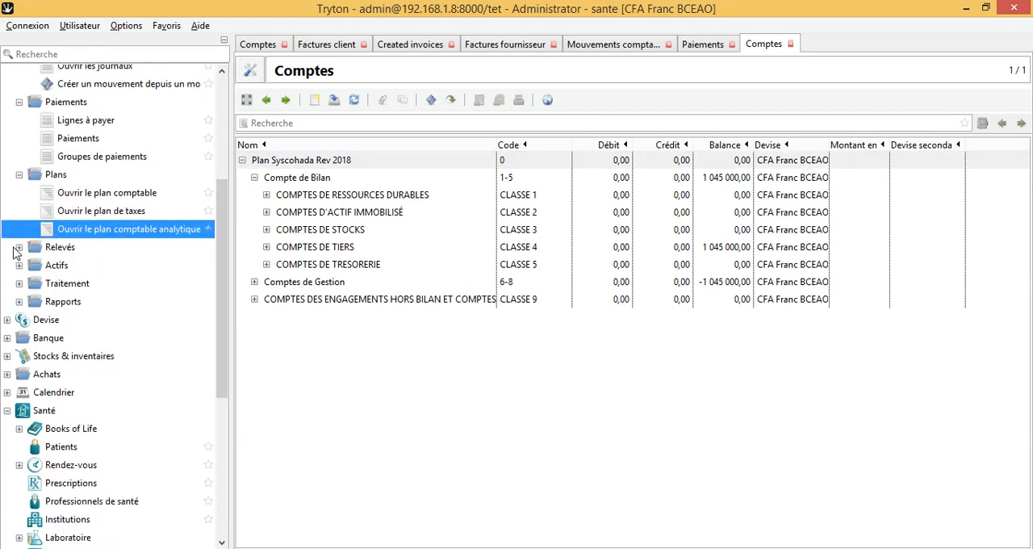
Step: View the statement line groups and the statement lines, and show the cash line's full details
{"action": "left_click", "coordinate": [18, 247]}
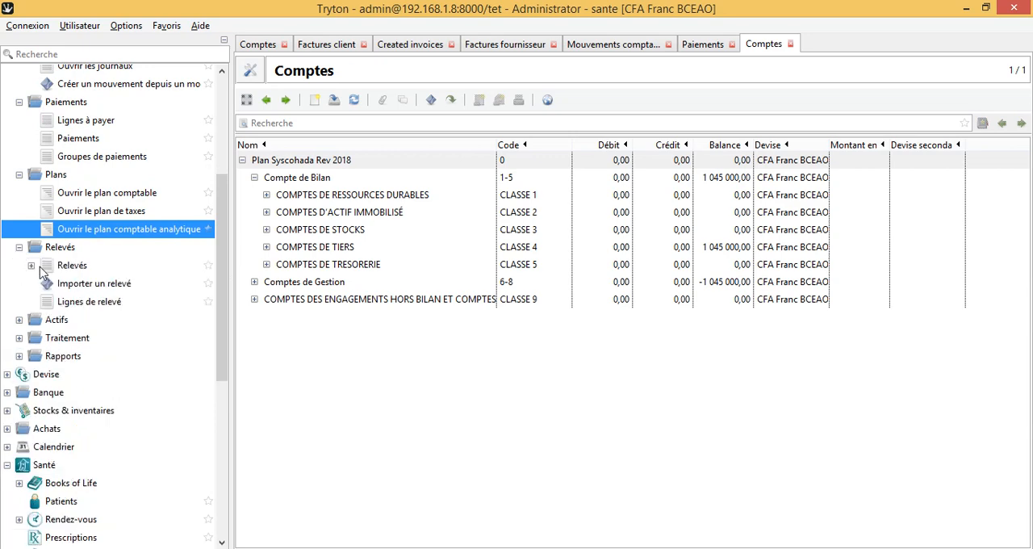
{"action": "left_click", "coordinate": [32, 266]}
{"action": "left_click", "coordinate": [122, 287]}
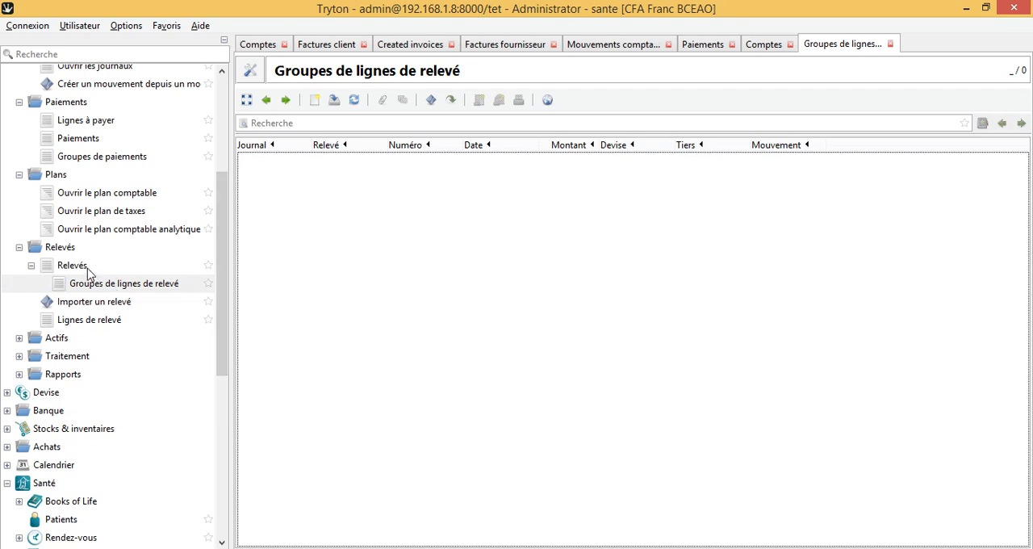
{"action": "left_click", "coordinate": [97, 321]}
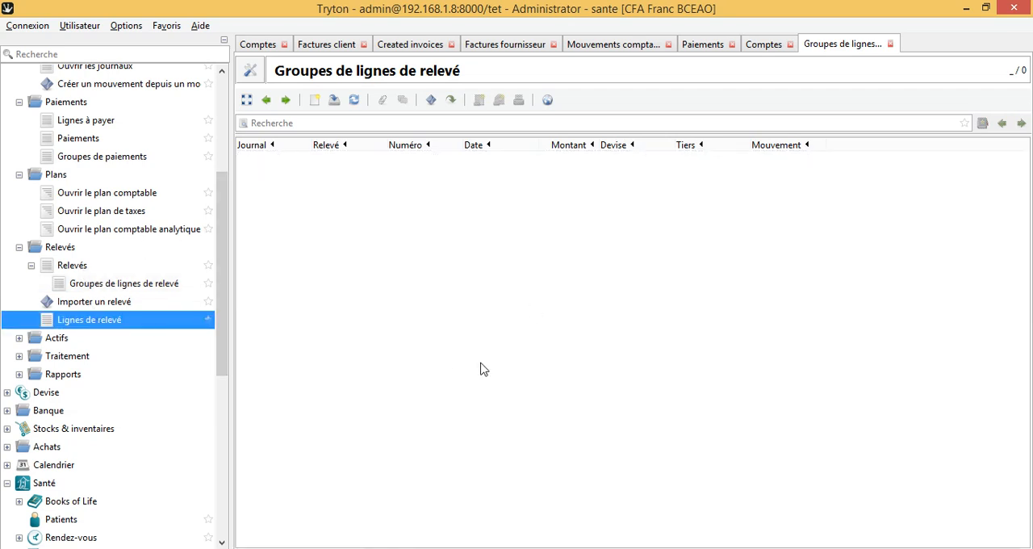
{"action": "left_click", "coordinate": [248, 101]}
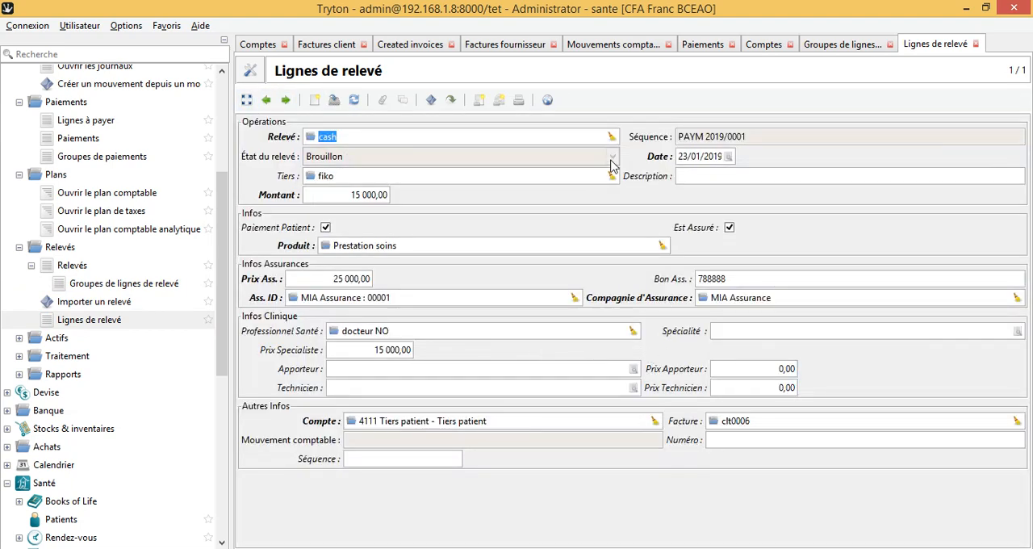
Step: Generate the Bon de caisse report for the cash statement line, view the voucher, and minimize its window
{"action": "left_click", "coordinate": [479, 99]}
{"action": "left_click", "coordinate": [520, 122]}
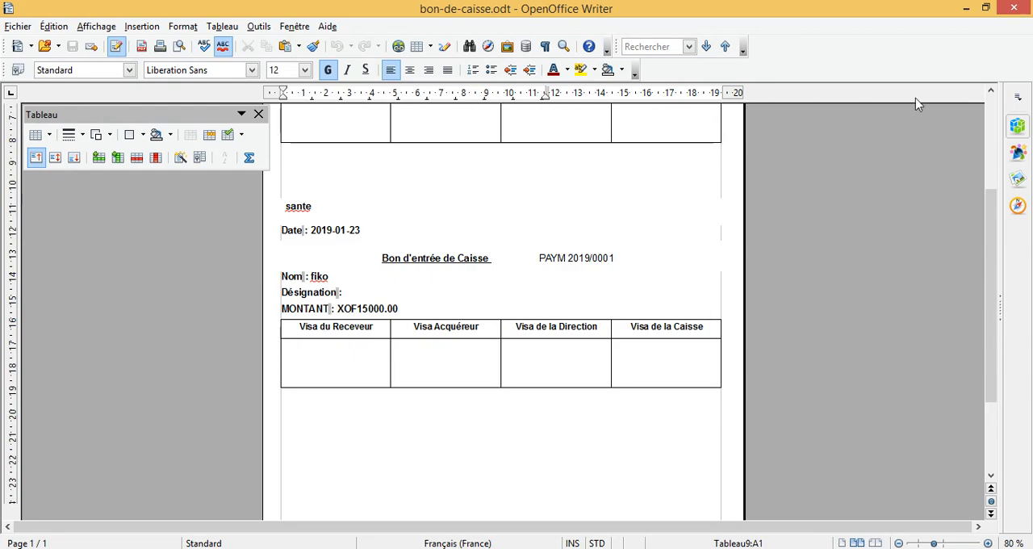
{"action": "left_click", "coordinate": [965, 7]}
Step: Generate the Sante - Bon de caisse report for the same cash line, view the receipt, and minimize its window
{"action": "left_click", "coordinate": [478, 101]}
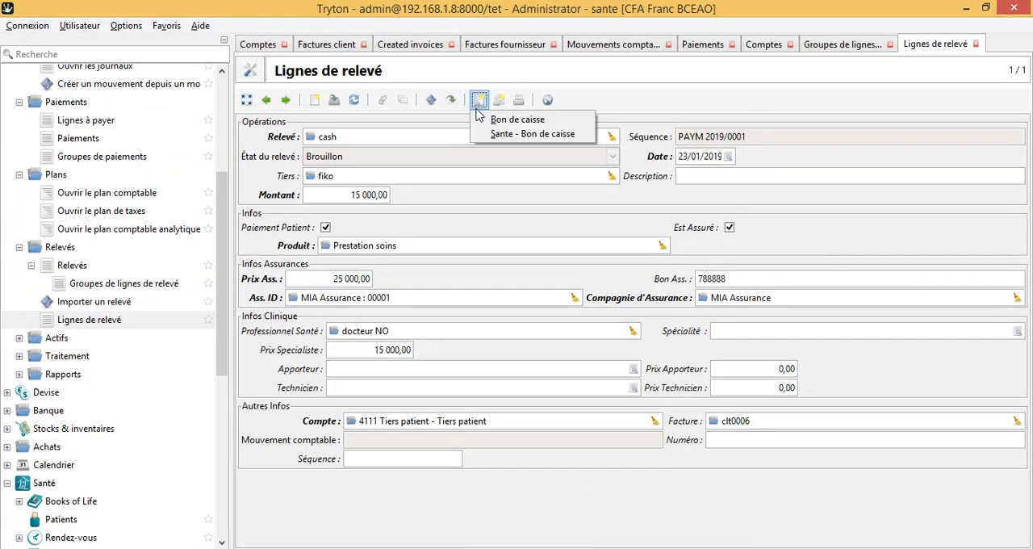
{"action": "left_click", "coordinate": [487, 137]}
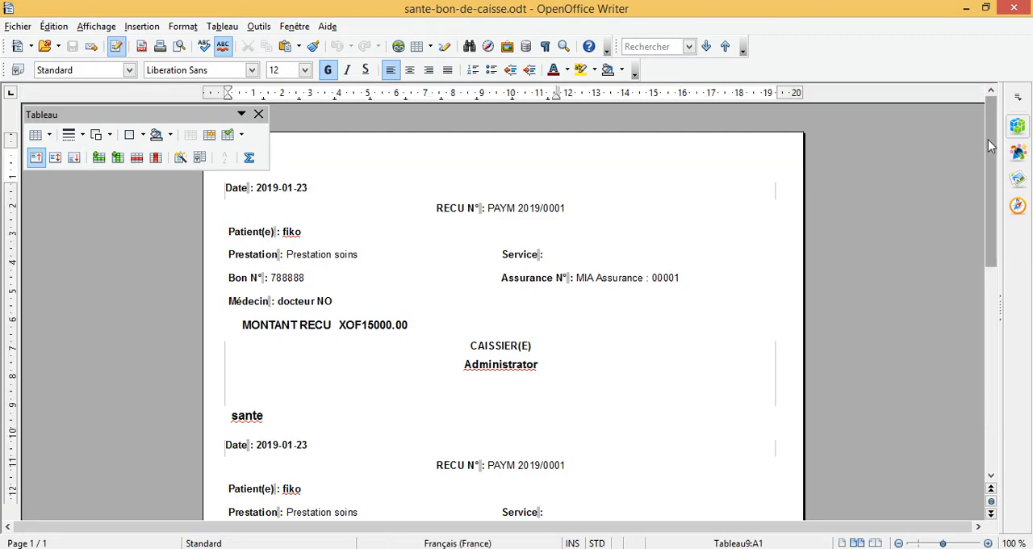
{"action": "left_click_drag", "start_coordinate": [989, 145], "coordinate": [989, 79]}
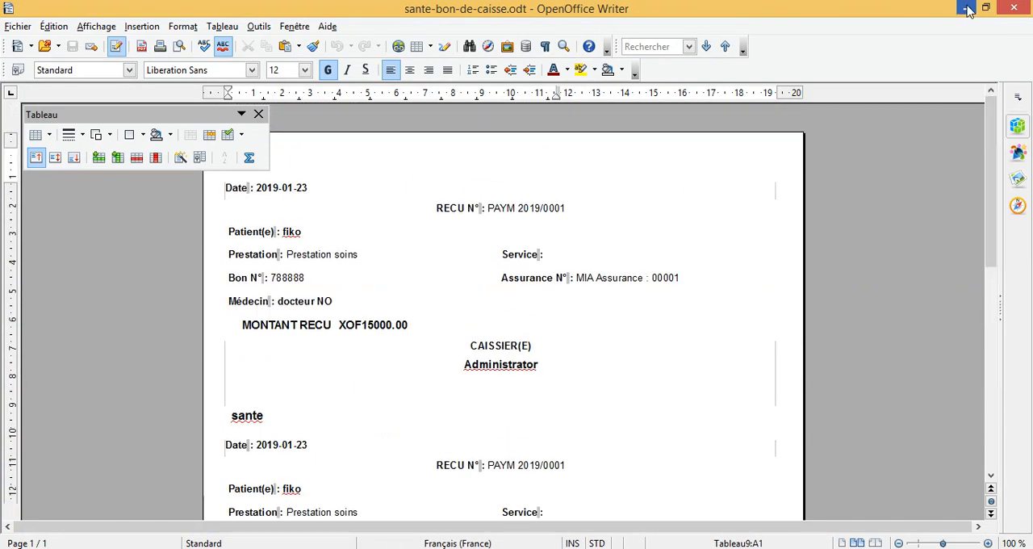
{"action": "left_click", "coordinate": [968, 9]}
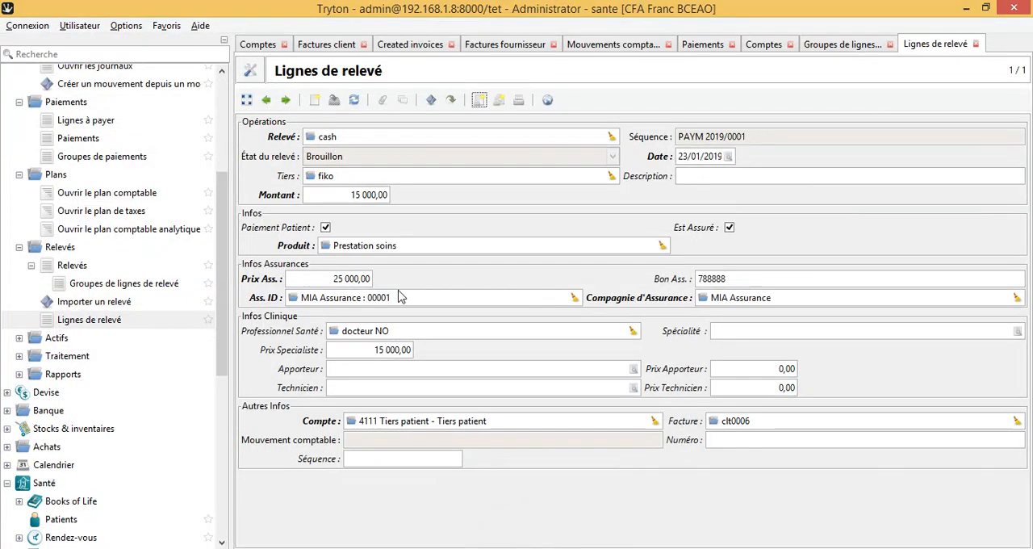
Step: Open the list of statements and show the draft cash statement's details and lines
{"action": "double_click", "coordinate": [101, 271]}
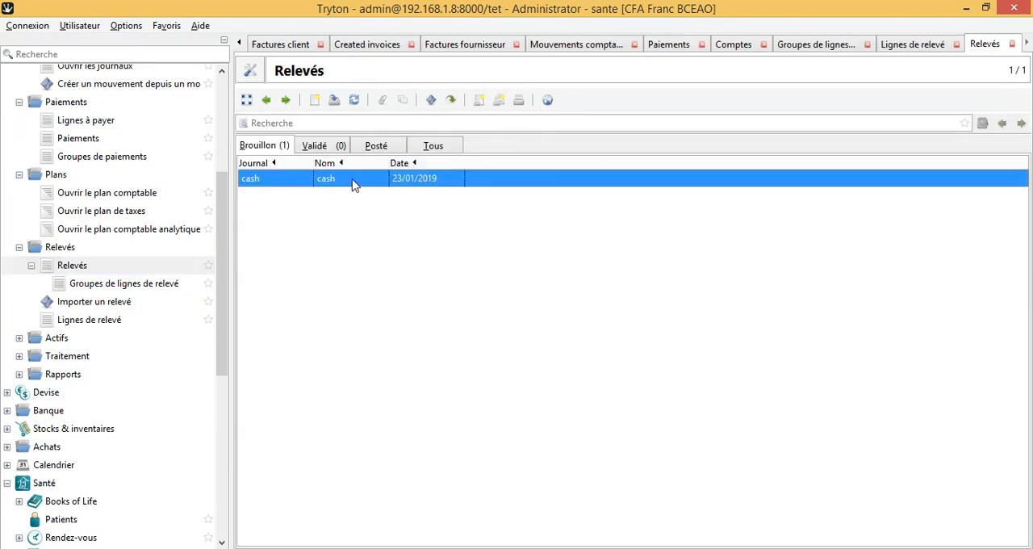
{"action": "left_click", "coordinate": [248, 100]}
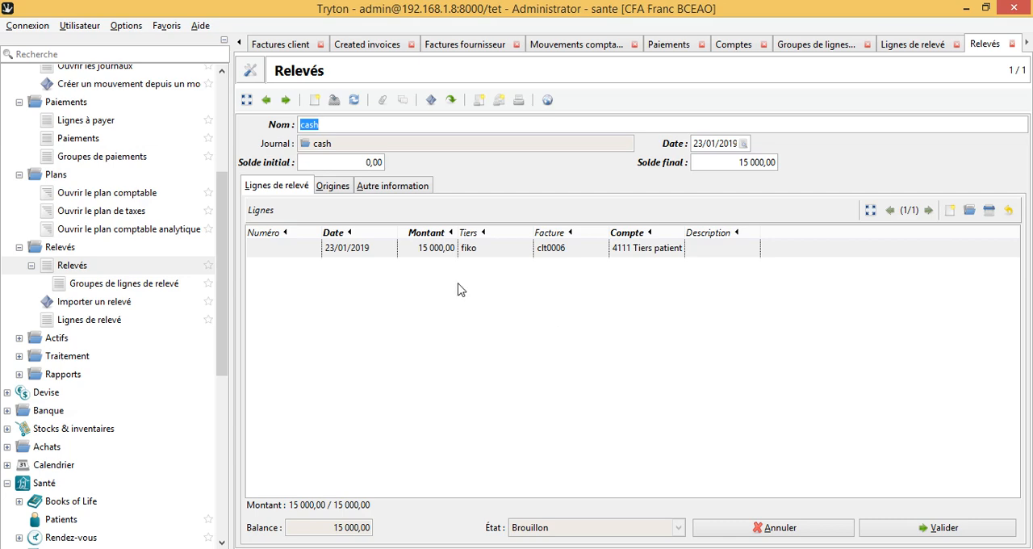
Step: Expand the financial reports and go through the entries for cash journals, journal periods, the general journal and the depreciation table
{"action": "scroll", "coordinate": [224, 242], "scroll_direction": "down", "scroll_amount": 5}
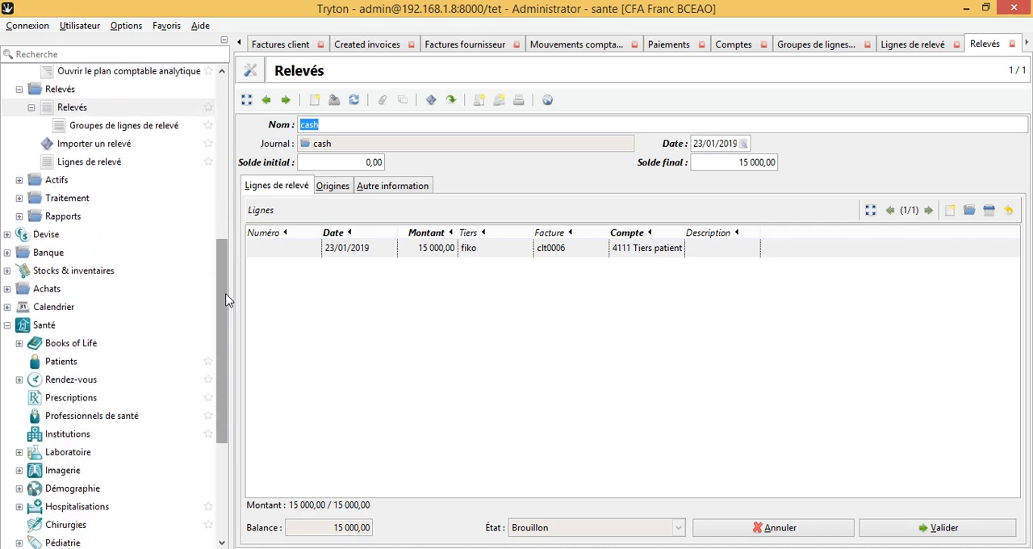
{"action": "left_click", "coordinate": [19, 216]}
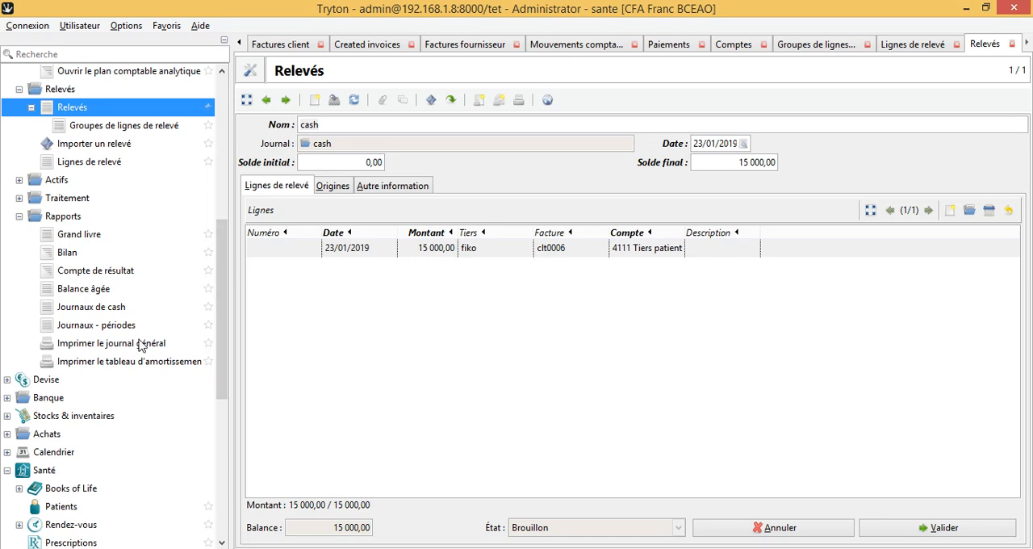
{"action": "left_click", "coordinate": [109, 310]}
{"action": "left_click", "coordinate": [105, 329]}
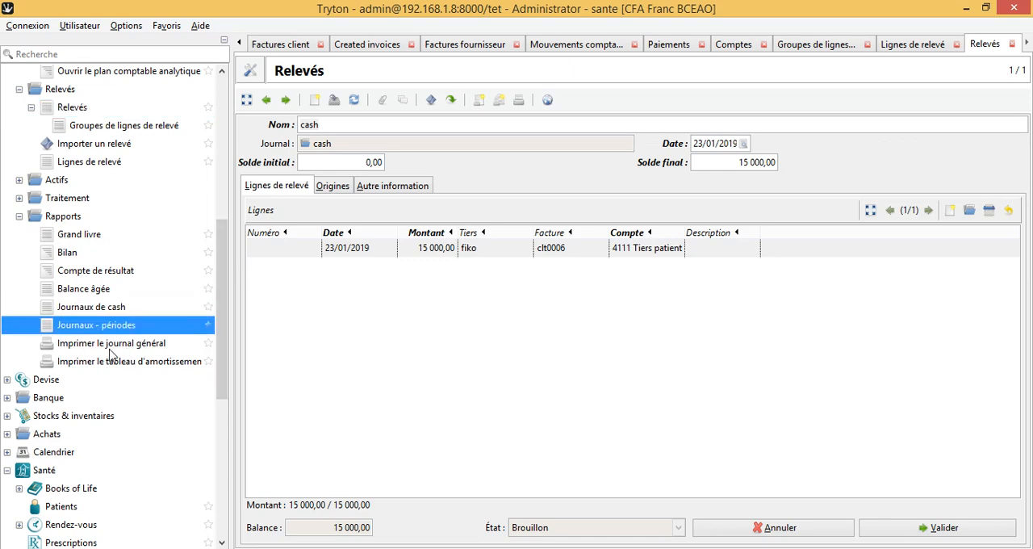
{"action": "left_click", "coordinate": [111, 347]}
{"action": "left_click", "coordinate": [119, 363]}
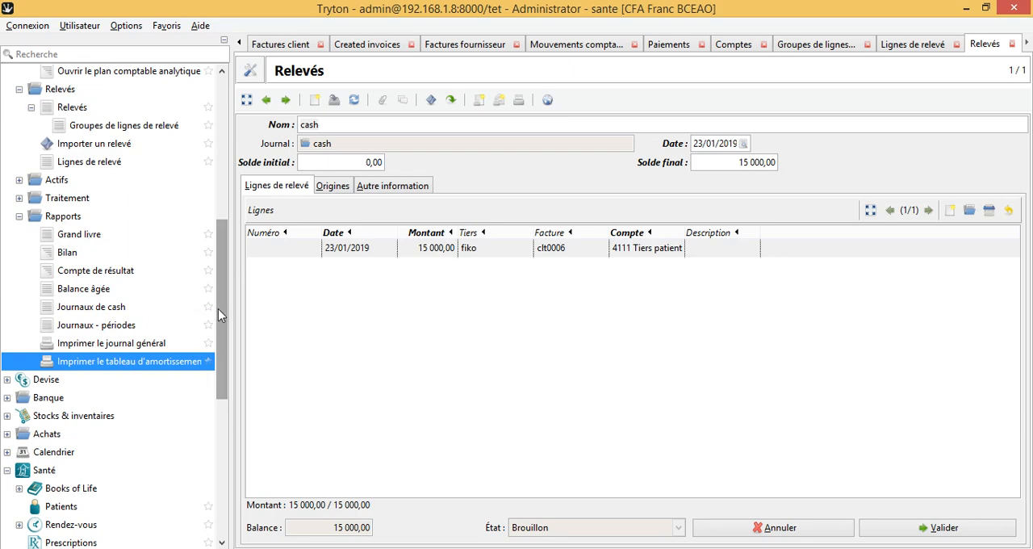
Step: Open the list of assets in the financial module
{"action": "scroll", "coordinate": [218, 308], "scroll_direction": "up", "scroll_amount": 3}
{"action": "left_click", "coordinate": [19, 264]}
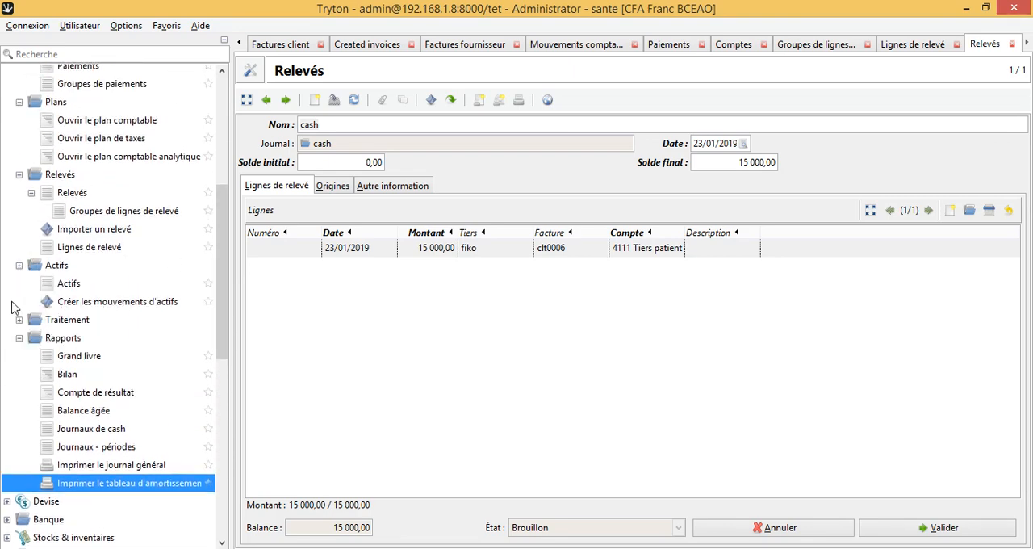
{"action": "double_click", "coordinate": [69, 286]}
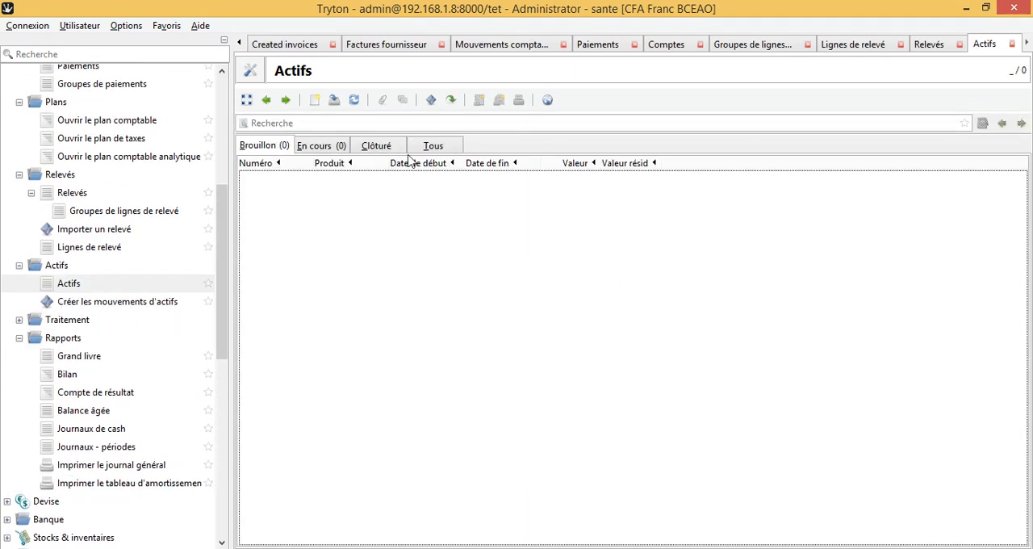
Step: Start a blank asset record and look through its lines, analytic accounts and other information sections
{"action": "left_click", "coordinate": [315, 101]}
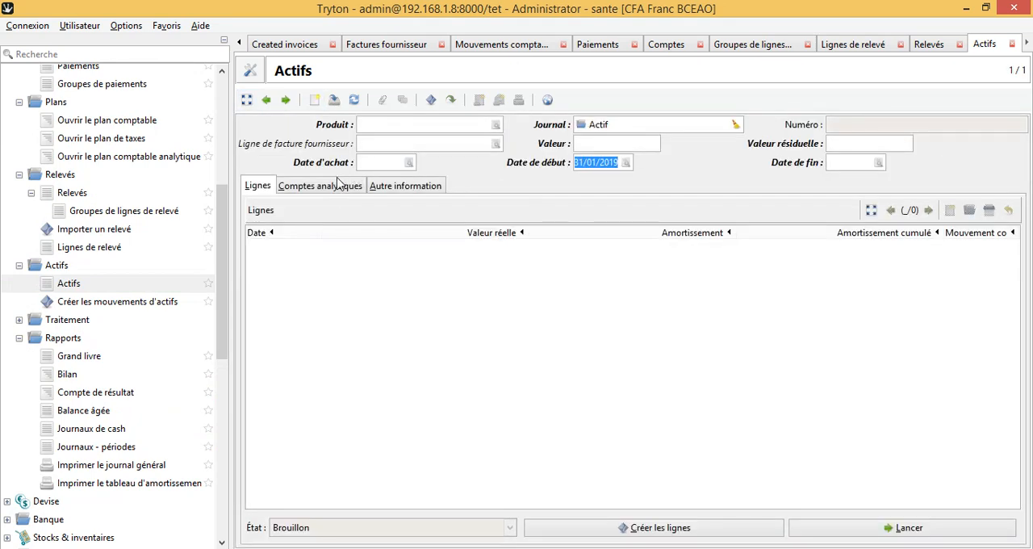
{"action": "left_click", "coordinate": [337, 185]}
{"action": "left_click", "coordinate": [404, 187]}
{"action": "left_click", "coordinate": [290, 187]}
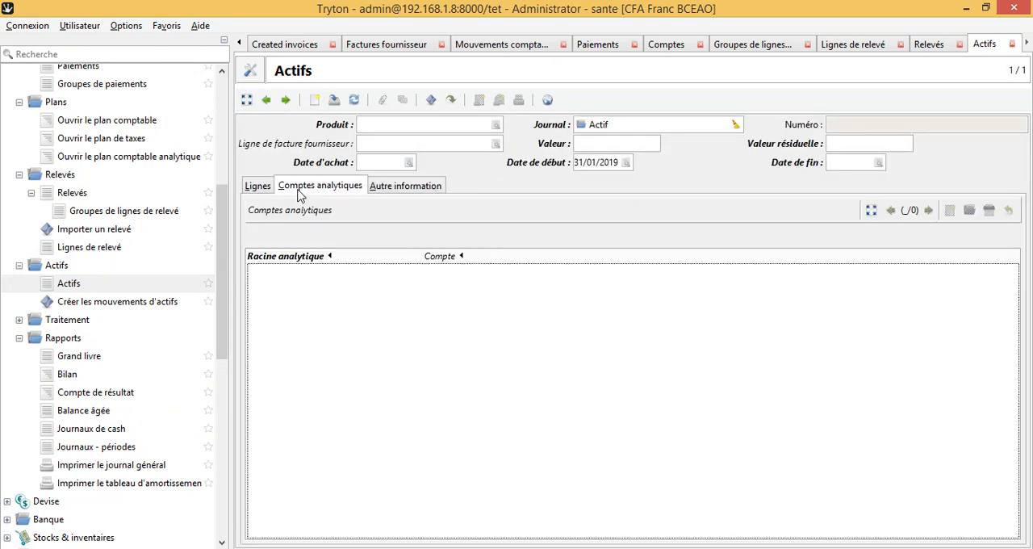
{"action": "left_click", "coordinate": [260, 187]}
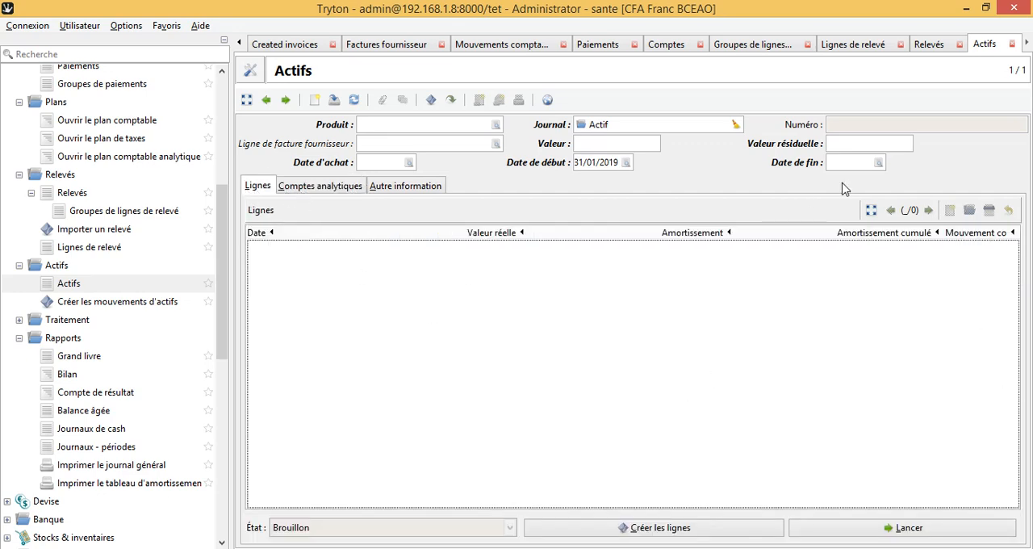
Step: Close the assets view without saving the new record, and close the open statement and statement line views
{"action": "left_click", "coordinate": [1013, 43]}
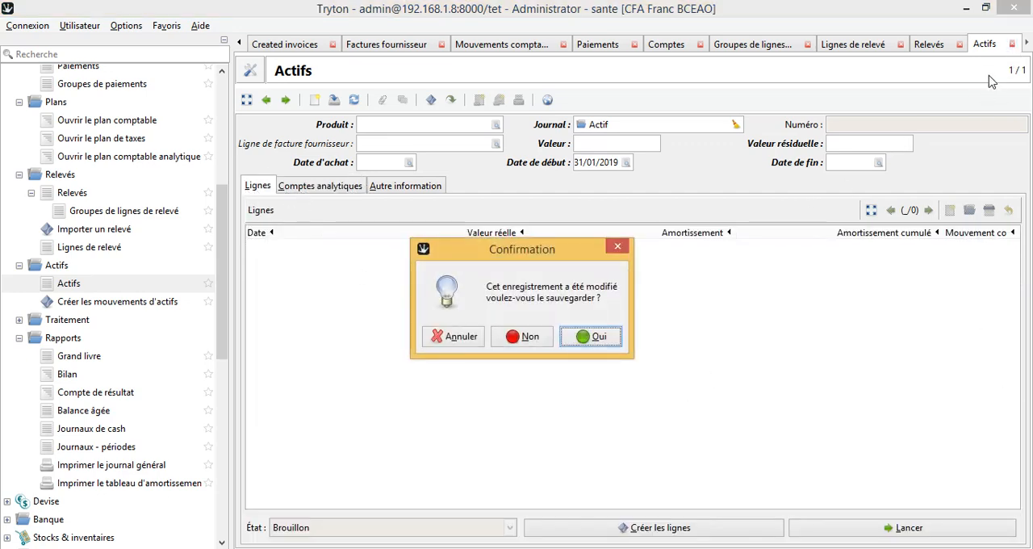
{"action": "left_click", "coordinate": [532, 340]}
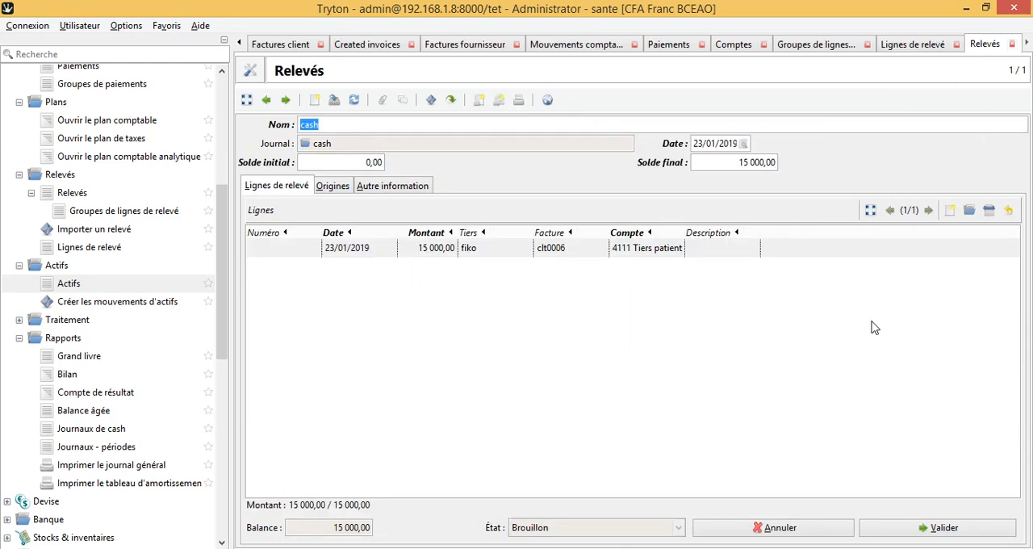
{"action": "left_click", "coordinate": [1012, 43]}
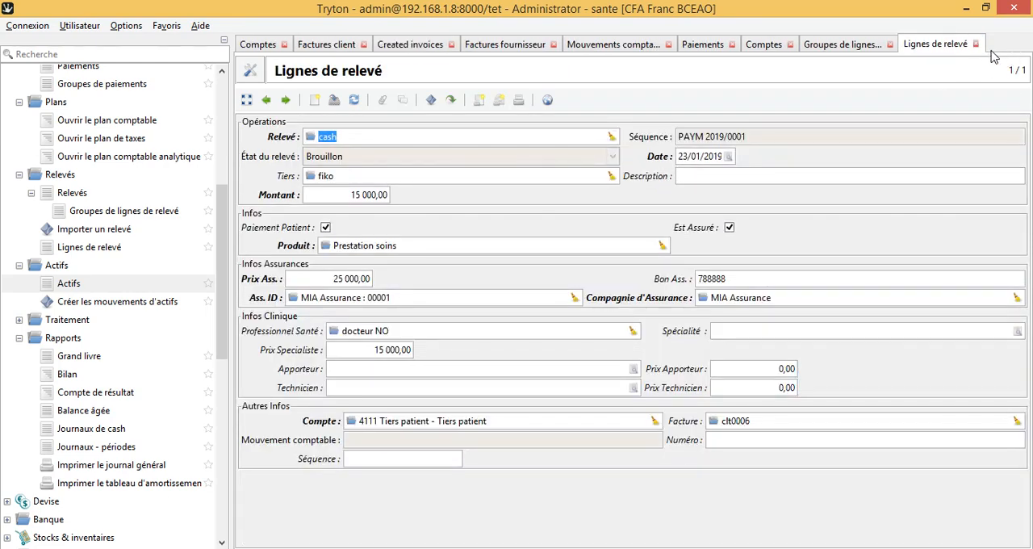
{"action": "left_click", "coordinate": [979, 45]}
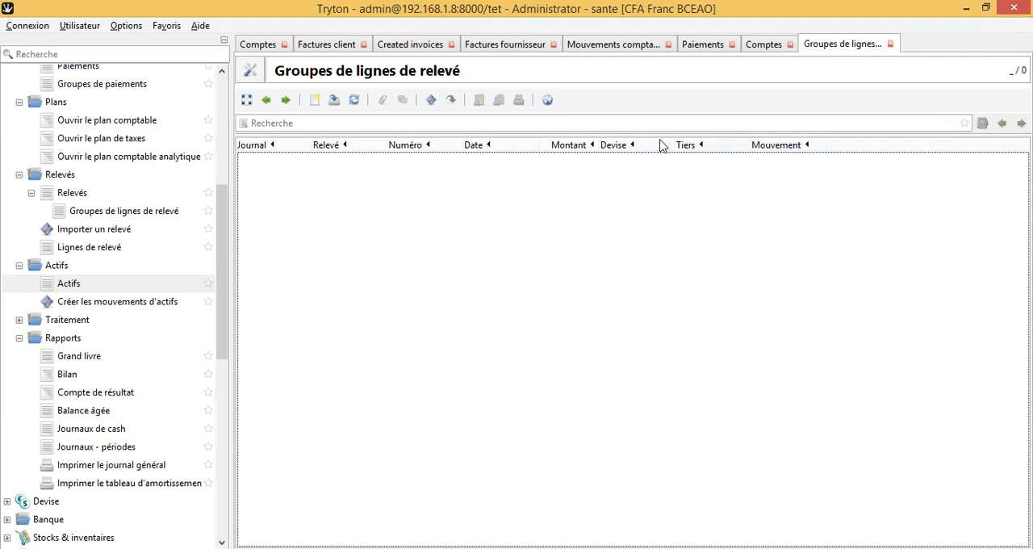
Step: Return to the first open accounts list and collapse the Financier module in the navigation tree
{"action": "left_click", "coordinate": [254, 42]}
{"action": "left_click_drag", "start_coordinate": [216, 262], "coordinate": [218, 131]}
{"action": "left_click", "coordinate": [6, 110]}
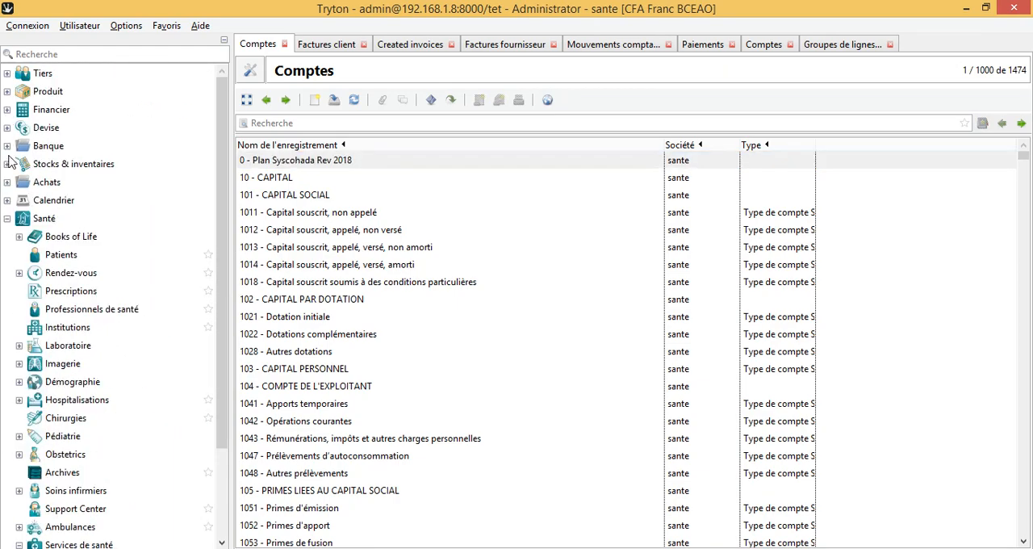
Step: Go through the open lists of customer invoices, created invoices and supplier invoices
{"action": "left_click", "coordinate": [317, 50]}
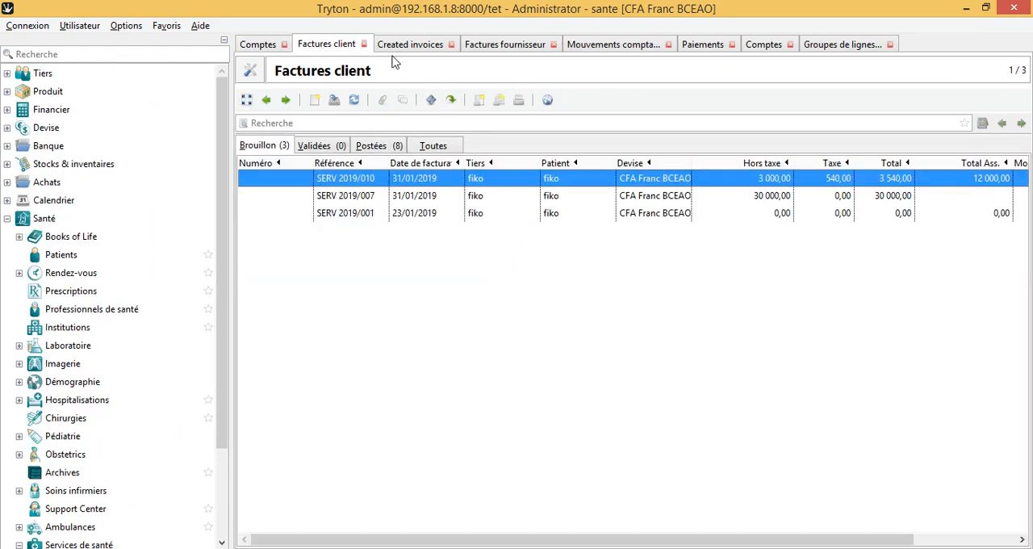
{"action": "left_click", "coordinate": [414, 50]}
{"action": "left_click", "coordinate": [502, 49]}
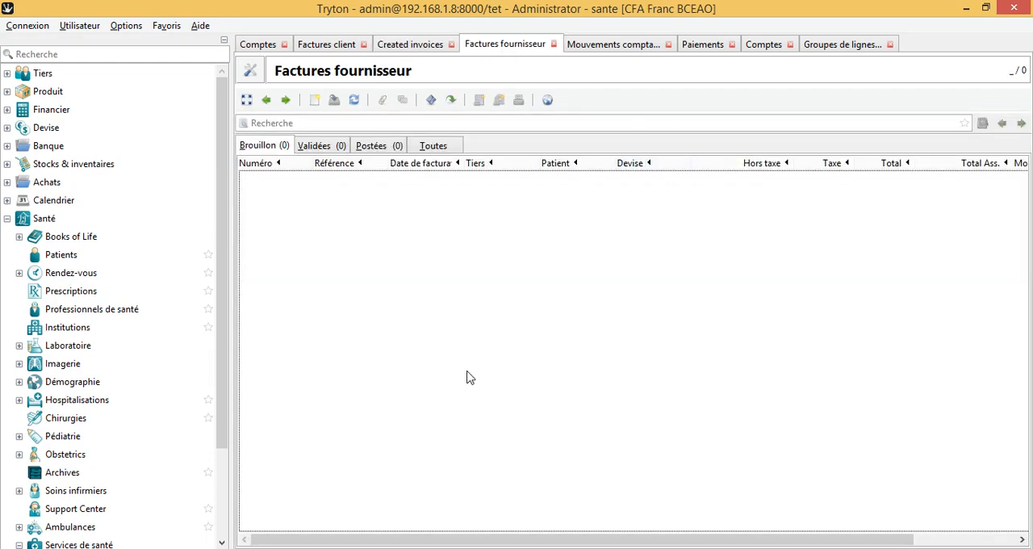